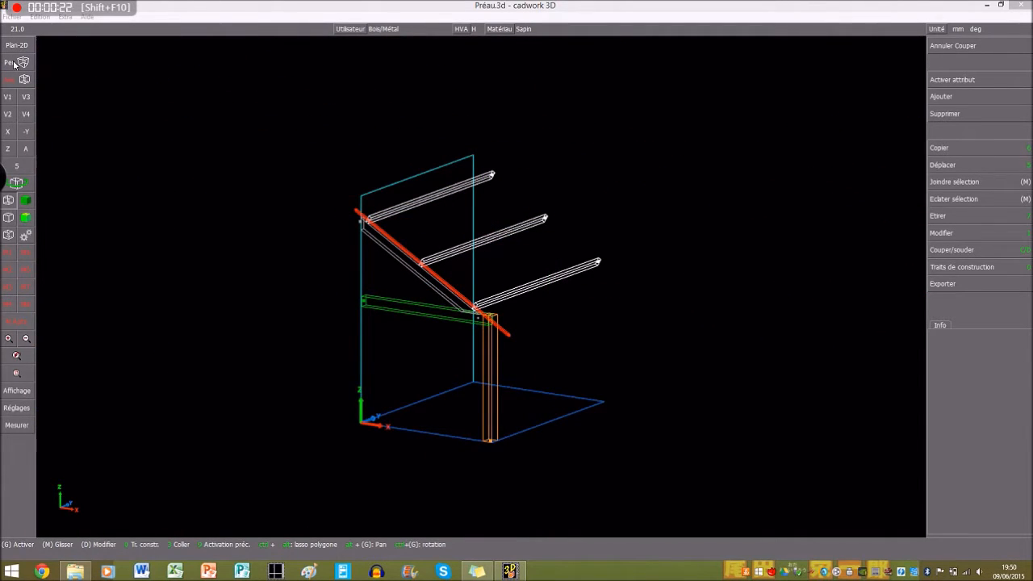
- Move the three white purlins by -200 mm along the Y axis
click(17, 183)
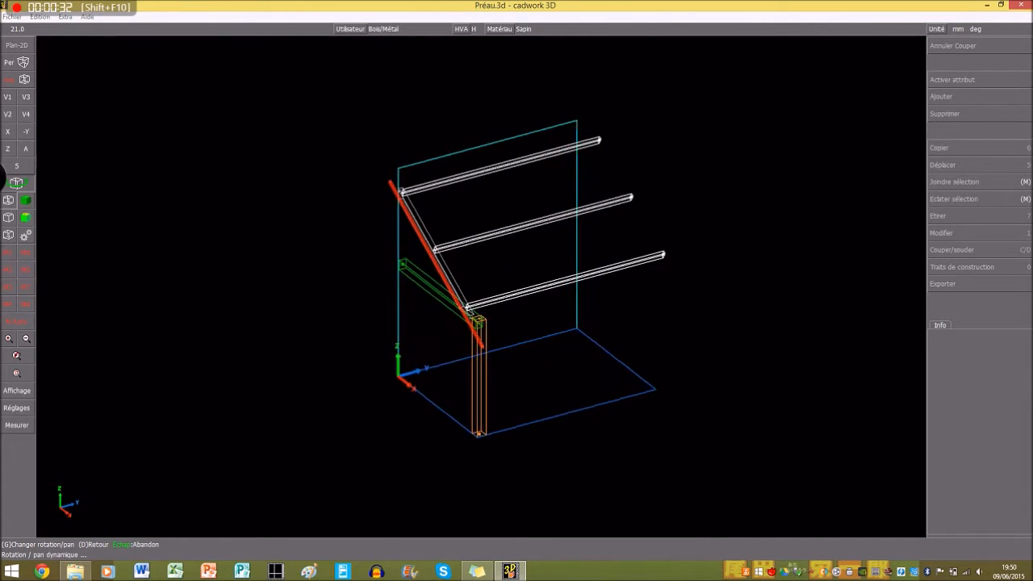
right_click(475, 355)
scroll(482, 287, up, 3)
scroll(482, 286, up, 5)
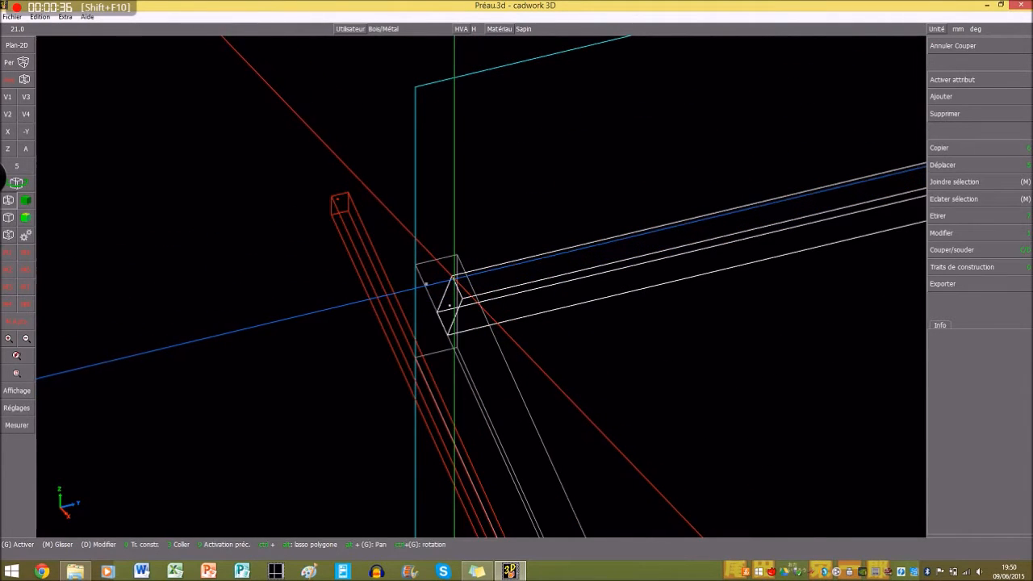
click(452, 279)
scroll(452, 274, down, 5)
right_click(577, 388)
right_click(674, 508)
scroll(473, 278, down, 3)
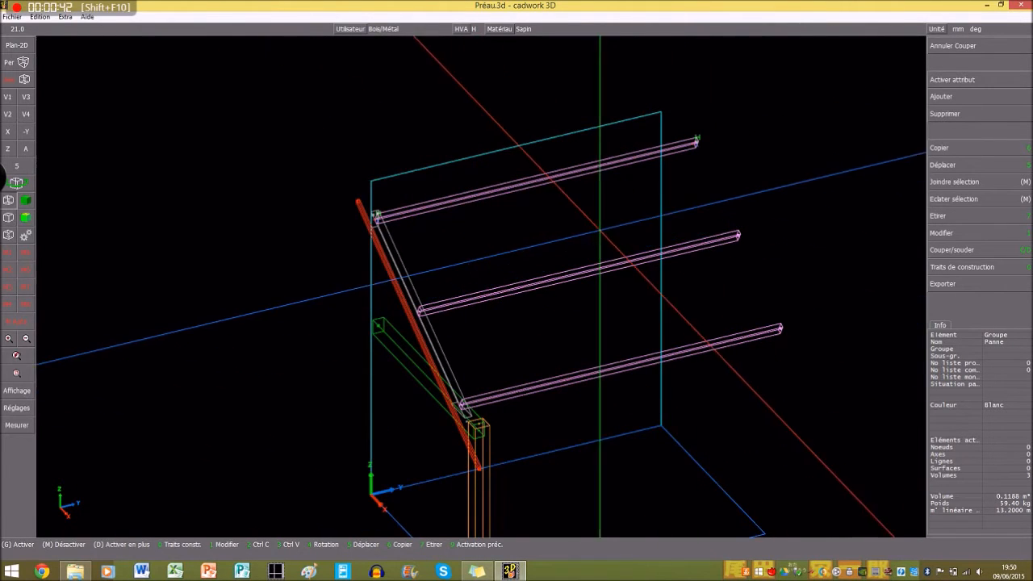
click(944, 165)
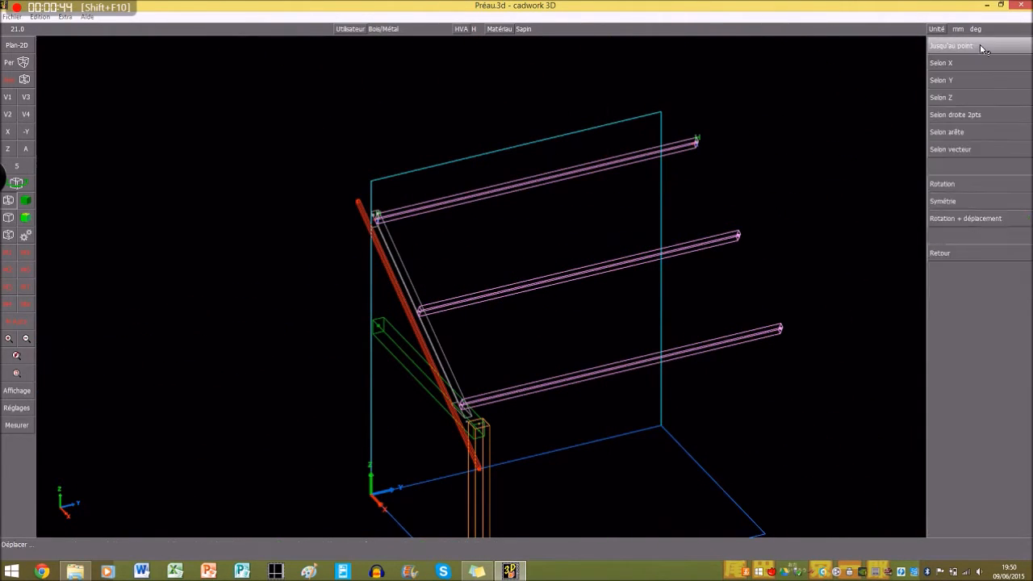
click(945, 80)
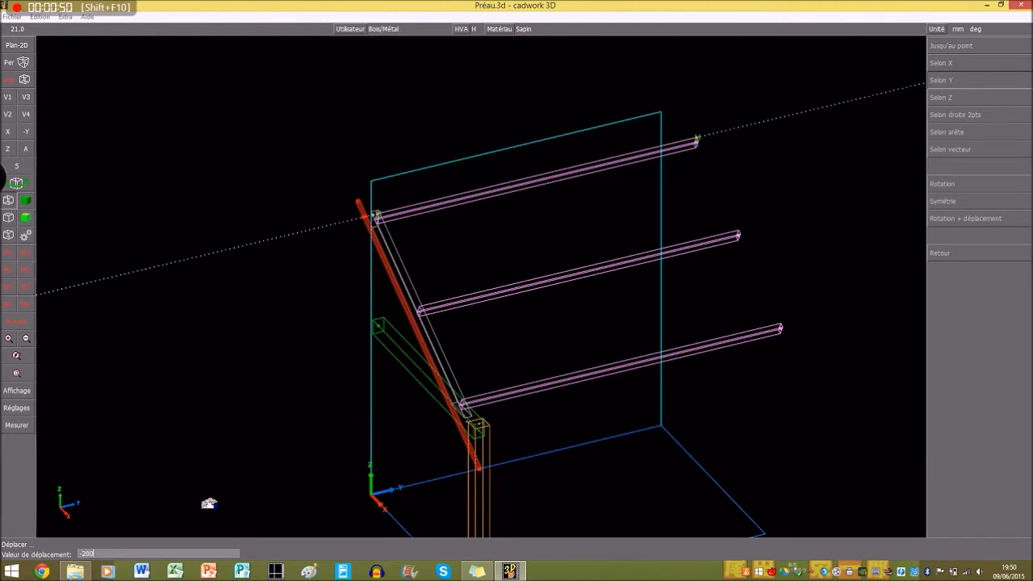
key(Return)
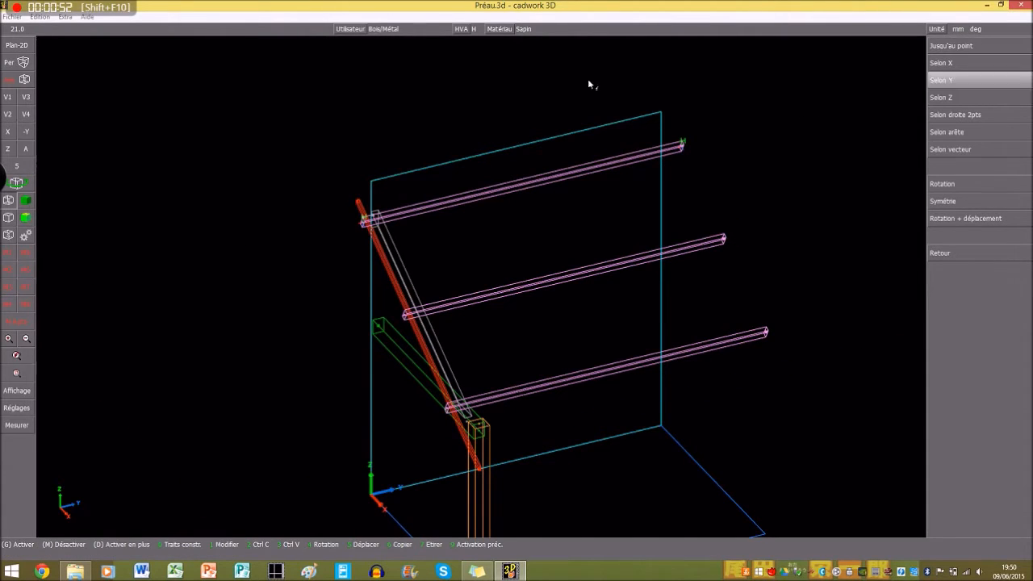
middle_click(295, 168)
middle_click(260, 175)
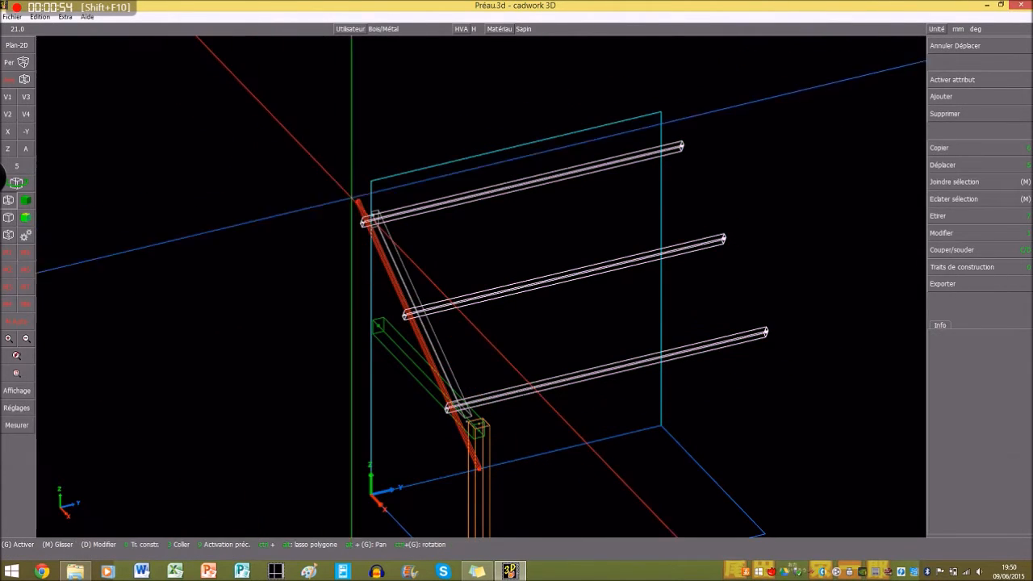
- Examine the shifted purlins' position relative to the rafter, wall and post from several angles
click(25, 193)
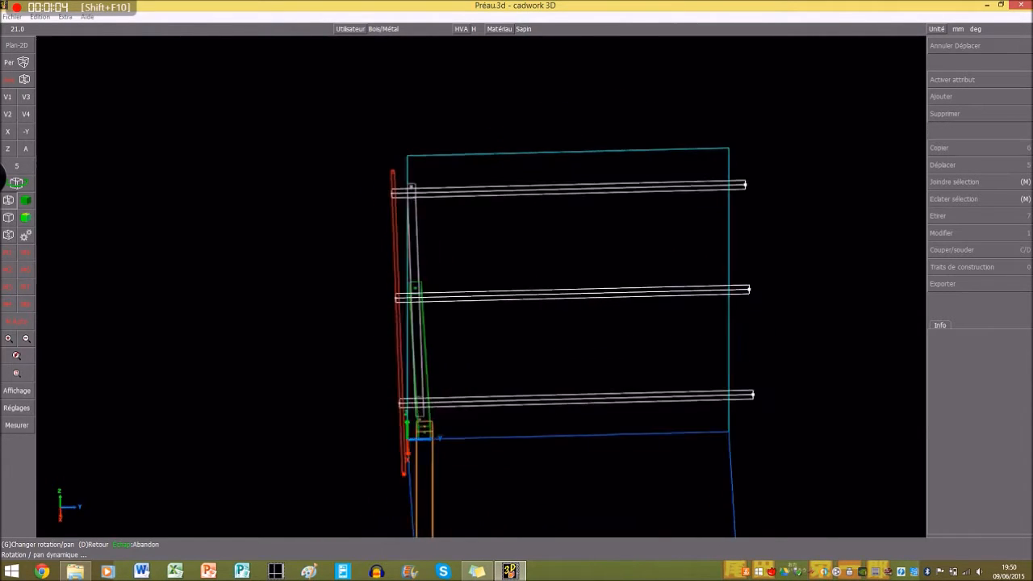
right_click(466, 351)
scroll(494, 230, down, 4)
scroll(565, 327, up, 6)
scroll(509, 331, up, 2)
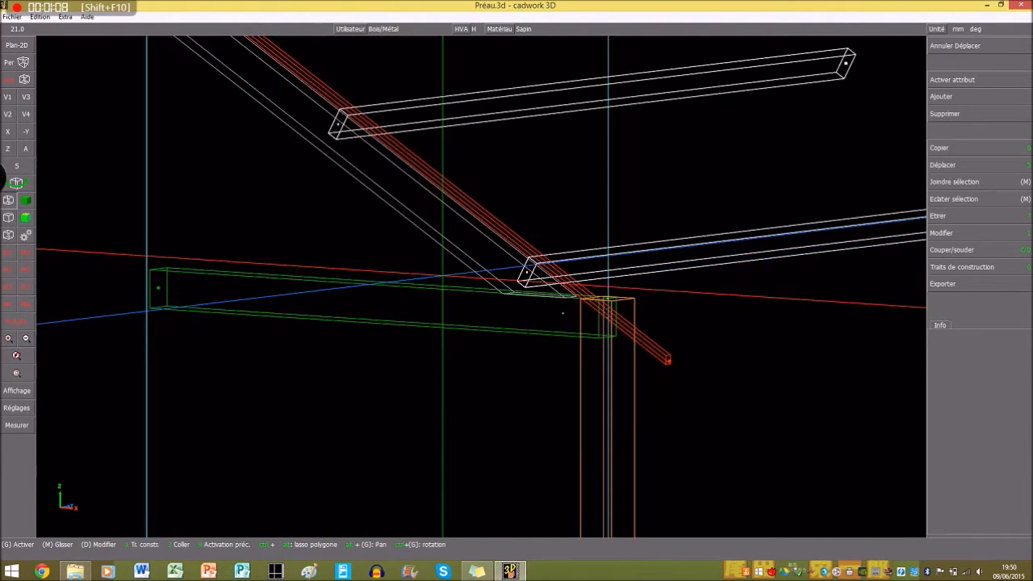
scroll(510, 331, down, 5)
scroll(420, 221, up, 3)
scroll(496, 347, down, 3)
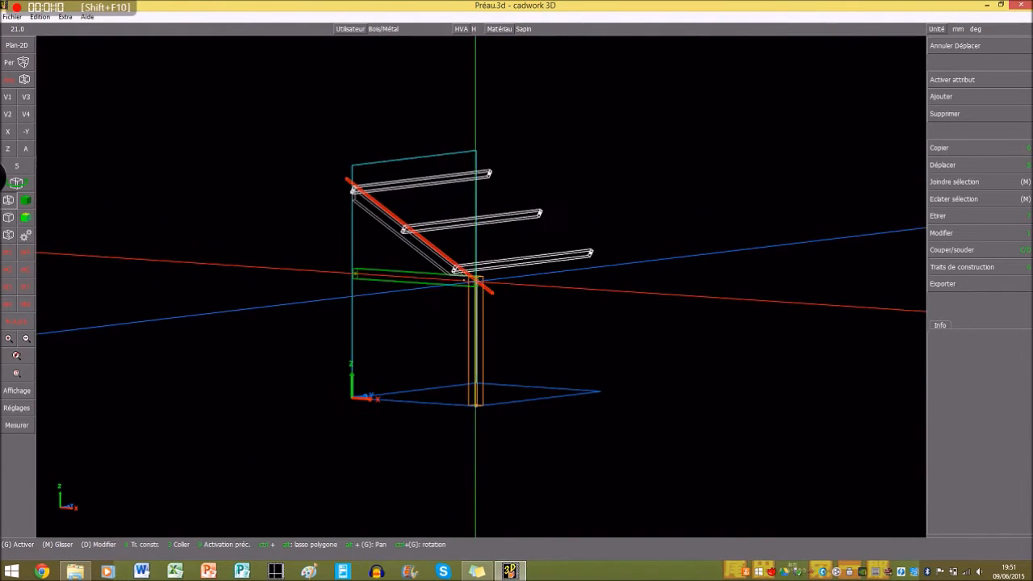
scroll(433, 245, up, 3)
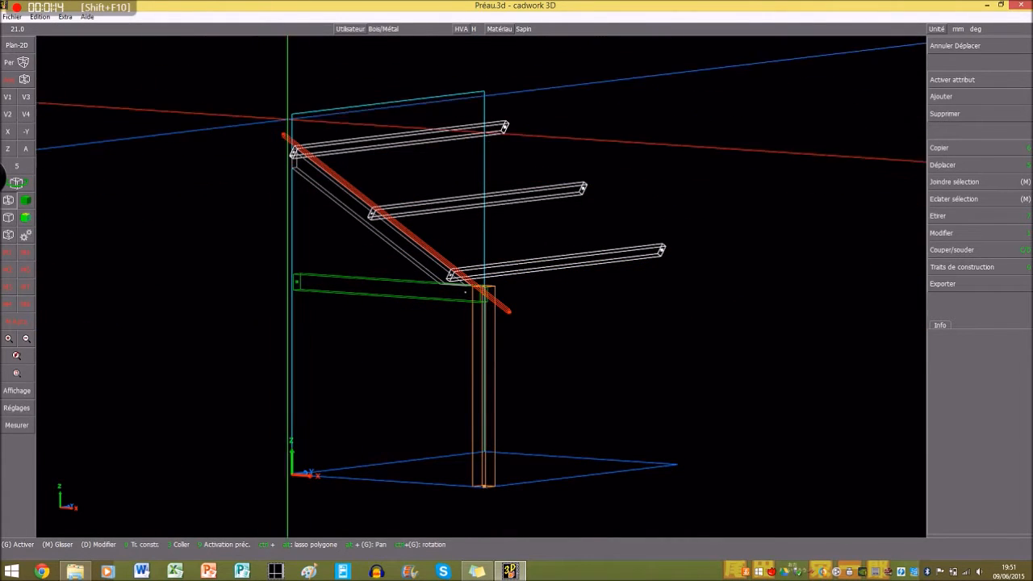
- Activate the whole structure and show it in a 2D work plane perpendicular to the Y axis, reusing the previous plane
mouse_move(200, 76)
mouse_down()
mouse_move(651, 485)
mouse_move(743, 452)
mouse_up()
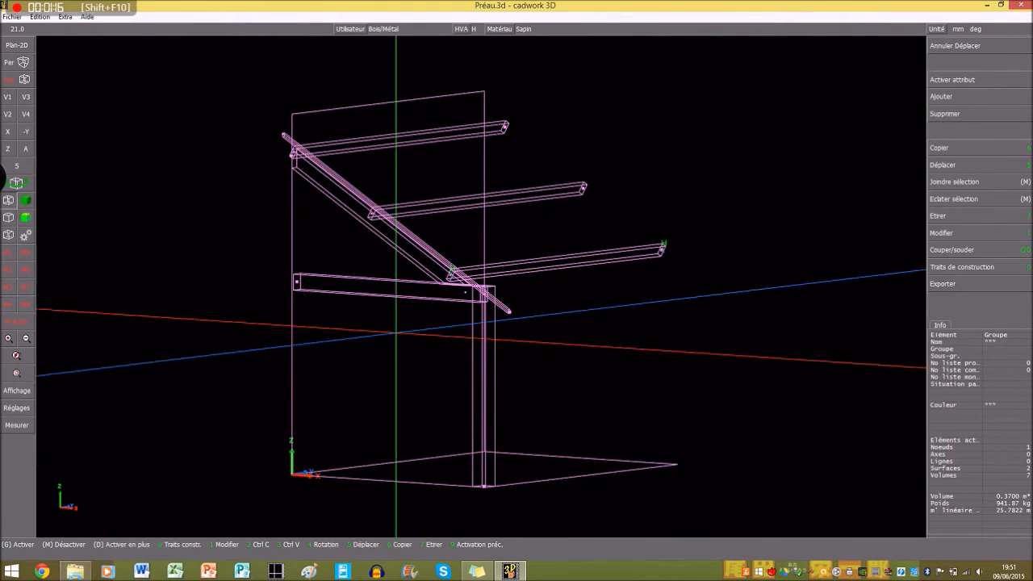
click(983, 48)
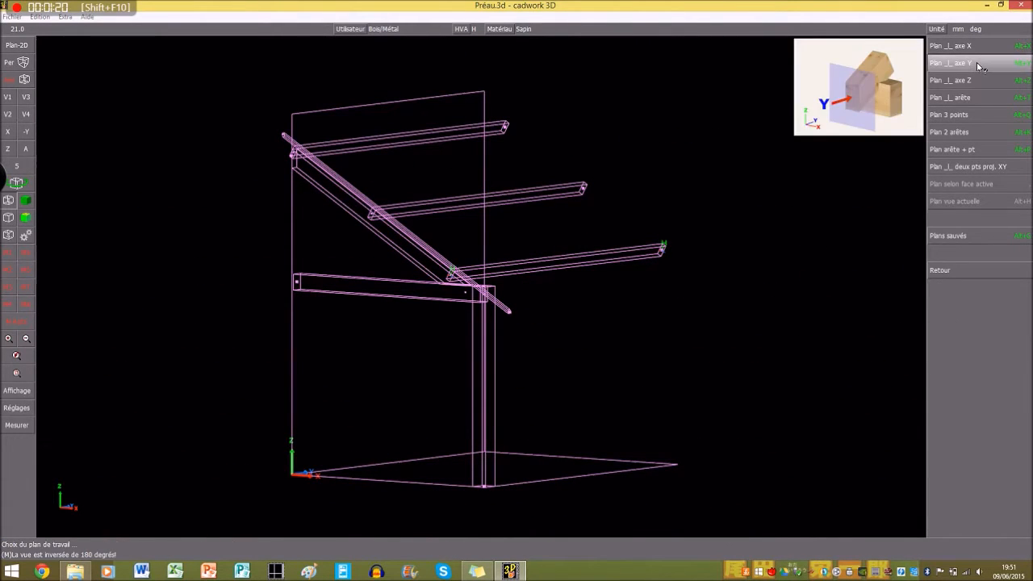
click(979, 64)
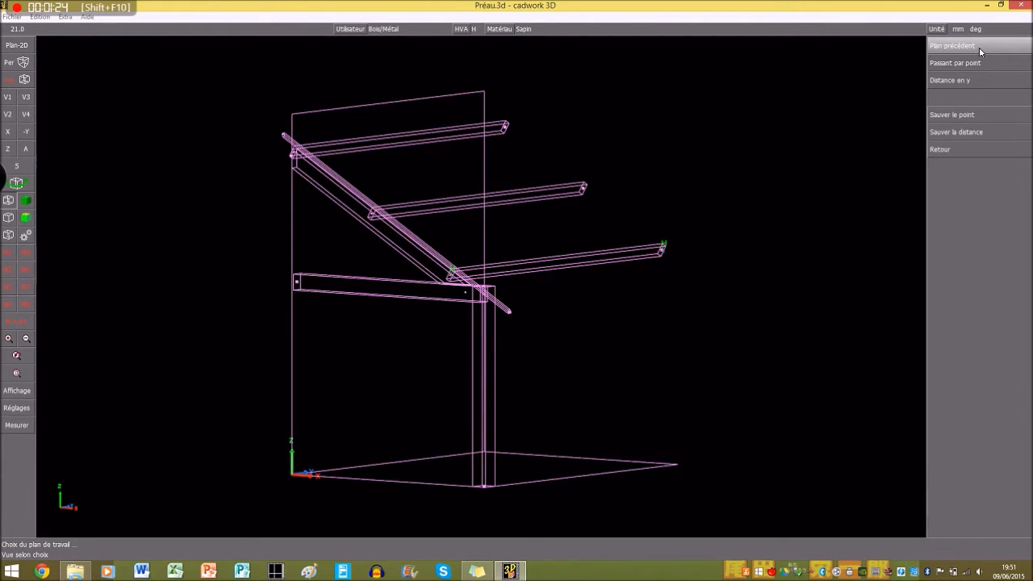
click(978, 50)
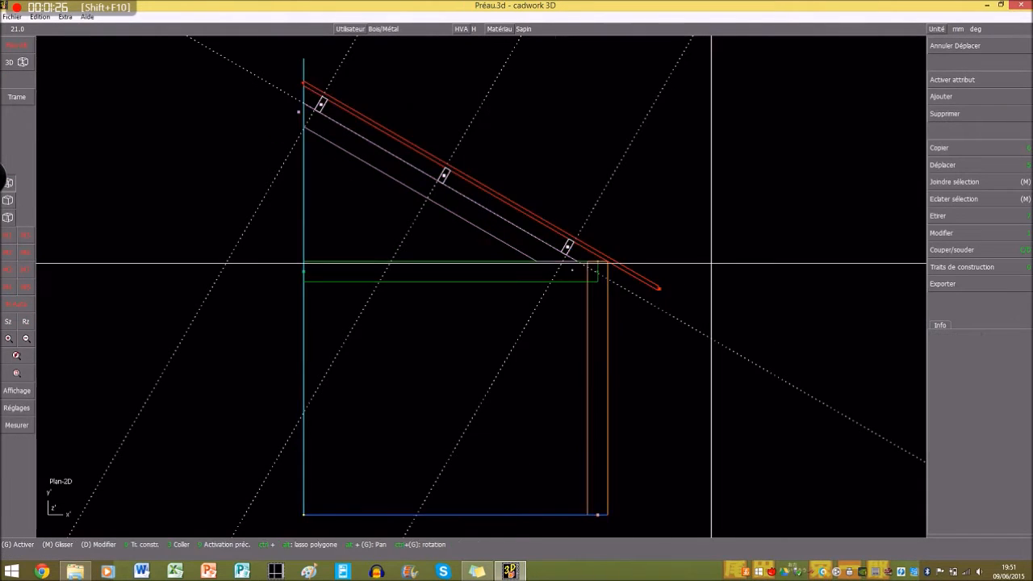
scroll(484, 247, down, 3)
scroll(482, 291, up, 3)
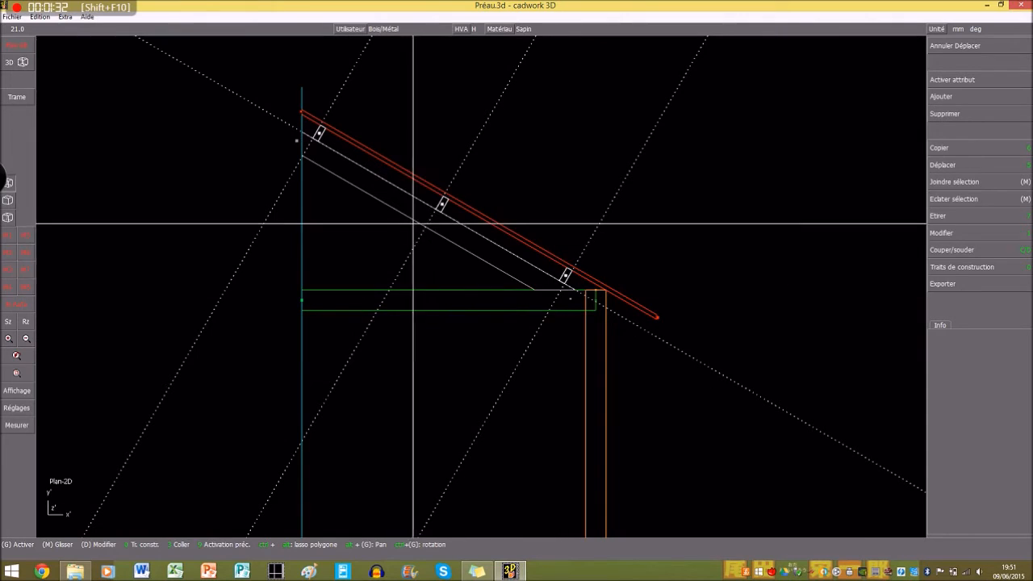
- Draw a construction line parallel to the one at the middle purlin, offset 20 mm on its upslope side
click(961, 267)
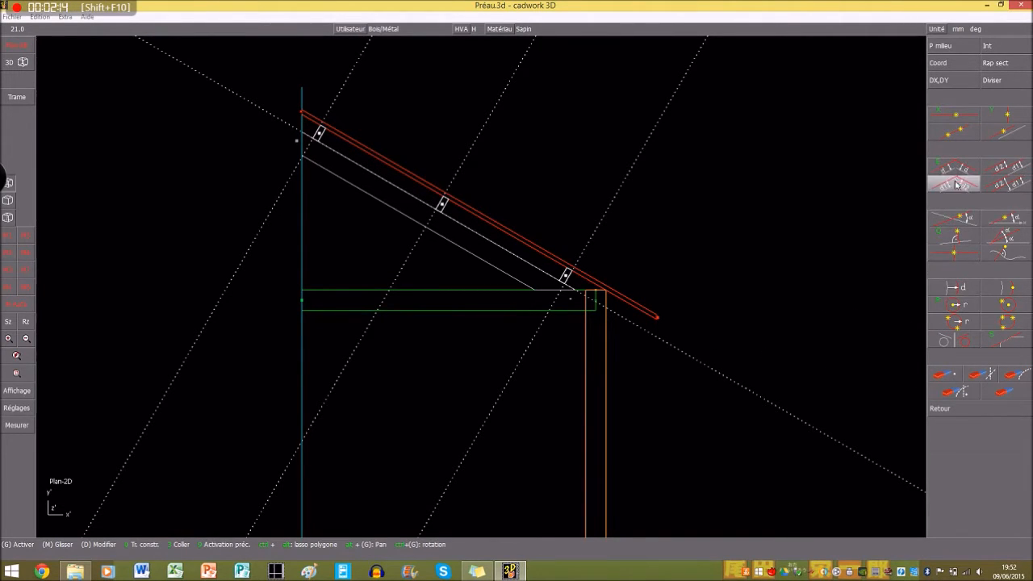
click(955, 234)
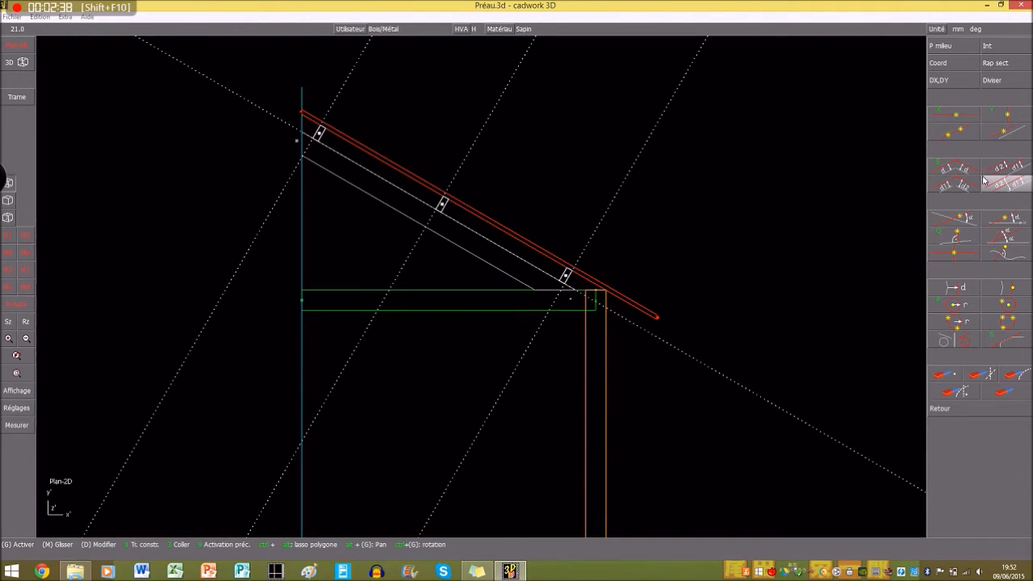
click(949, 170)
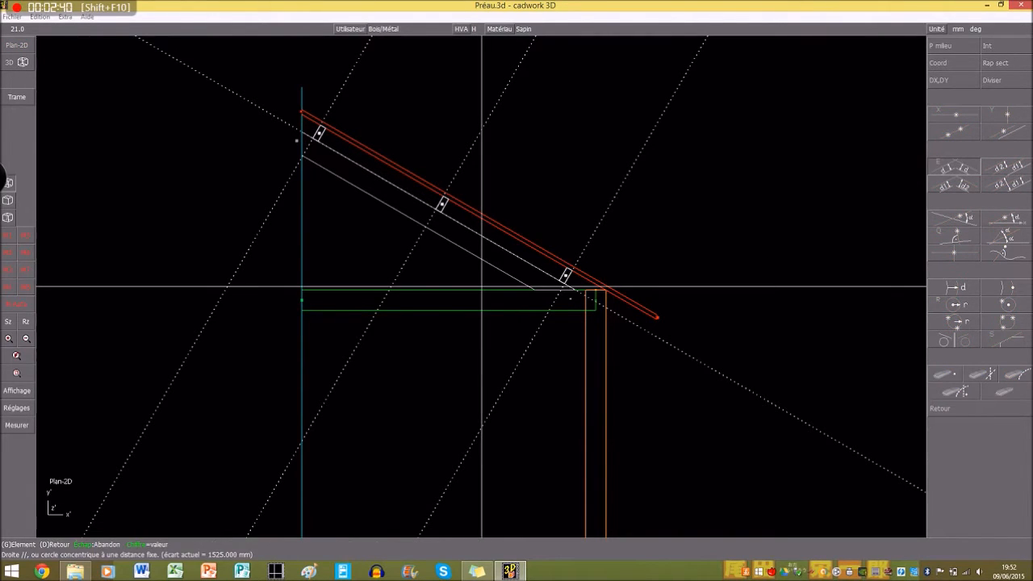
scroll(482, 286, up, 5)
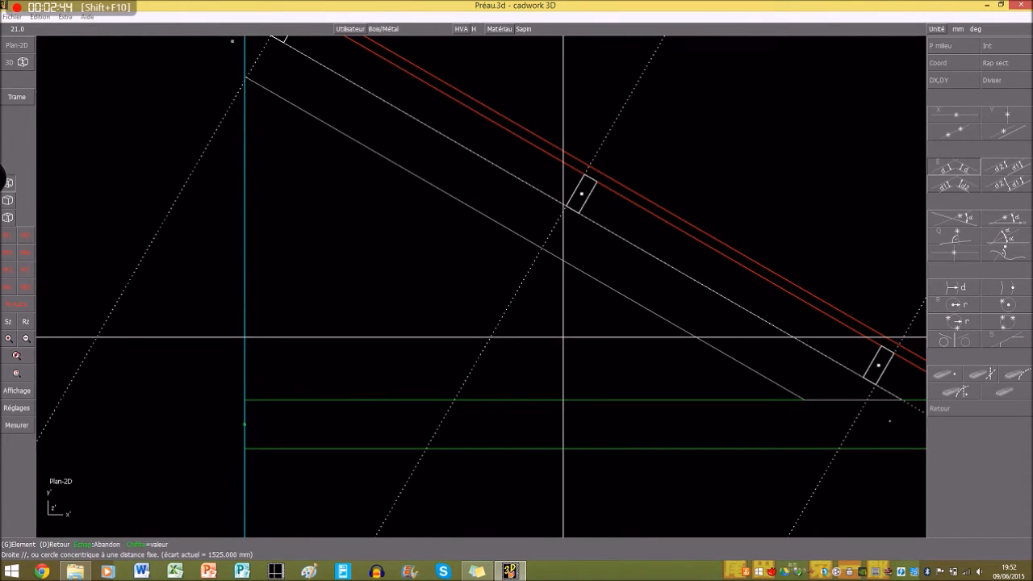
text(20)
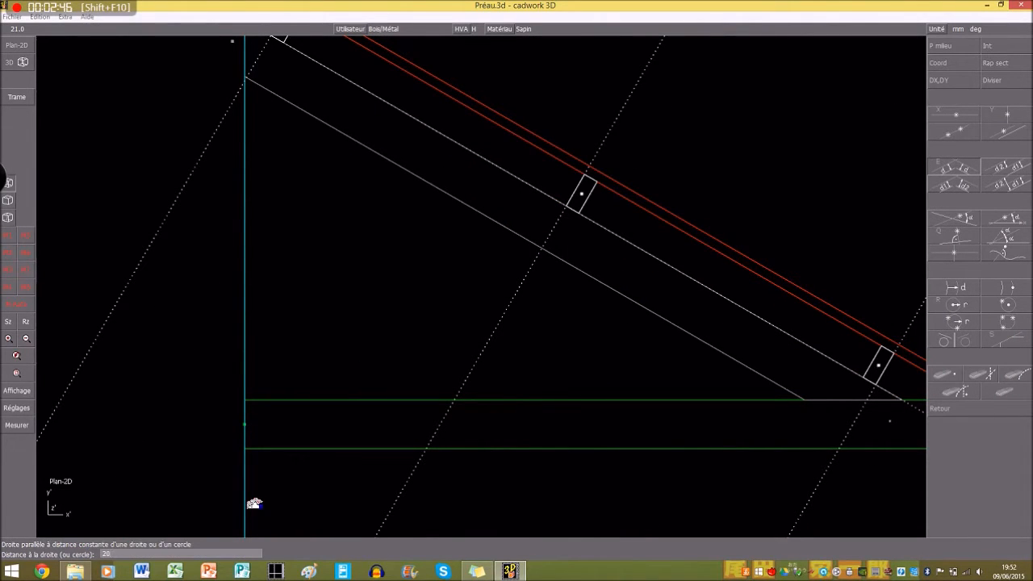
key(Return)
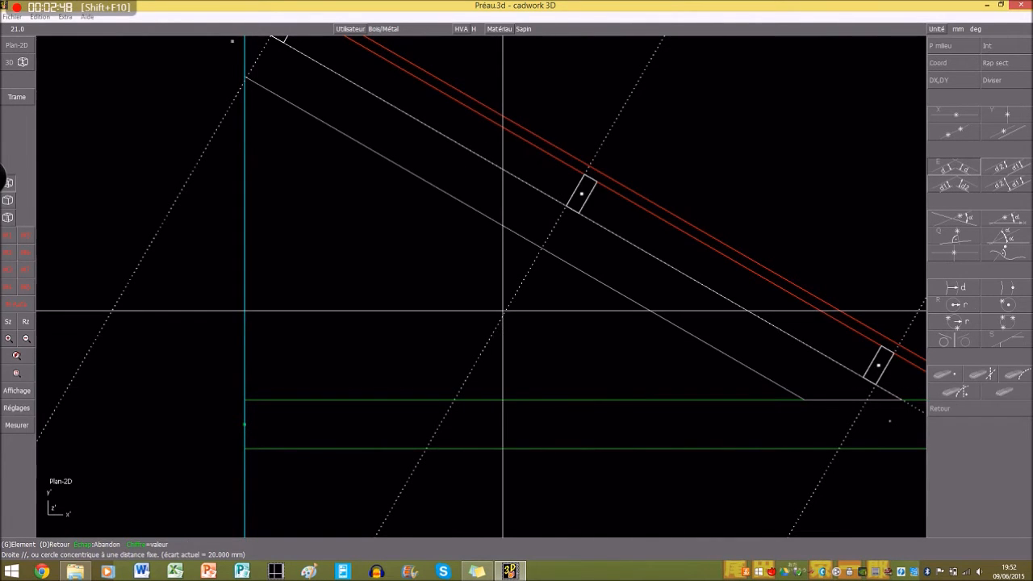
click(473, 306)
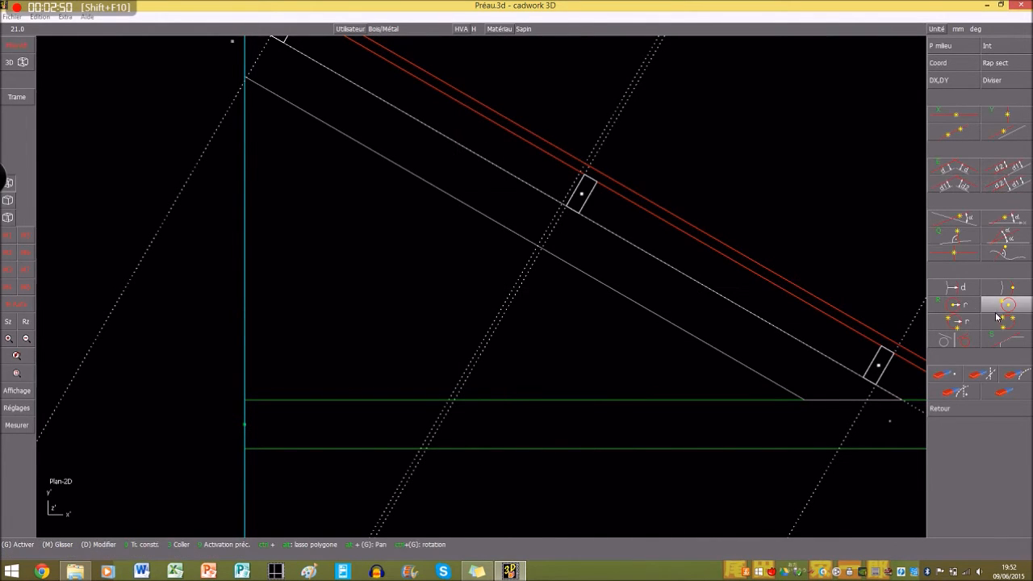
- Delete the three original construction lines perpendicular to the roof slope at the purlins
click(998, 371)
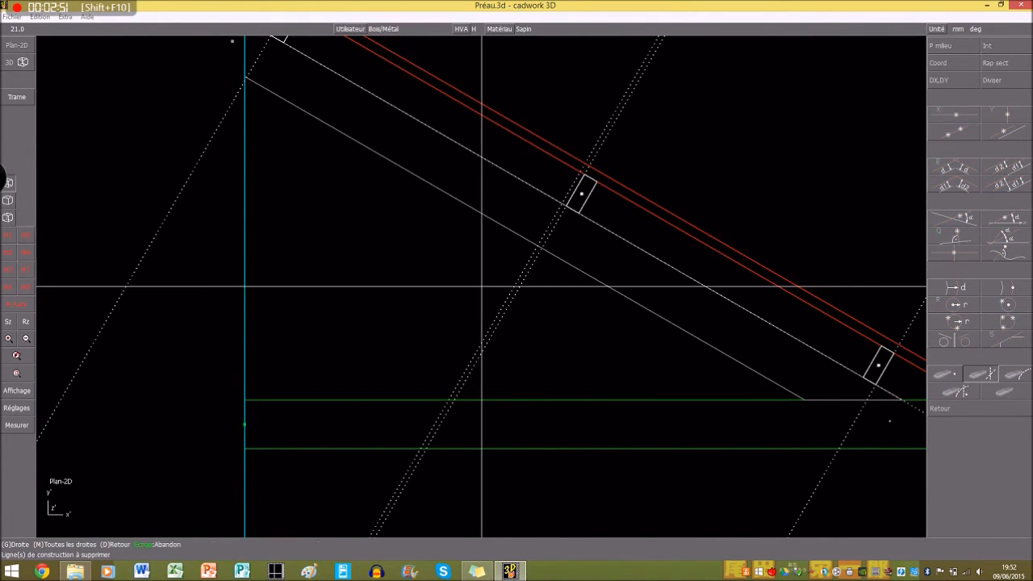
click(200, 154)
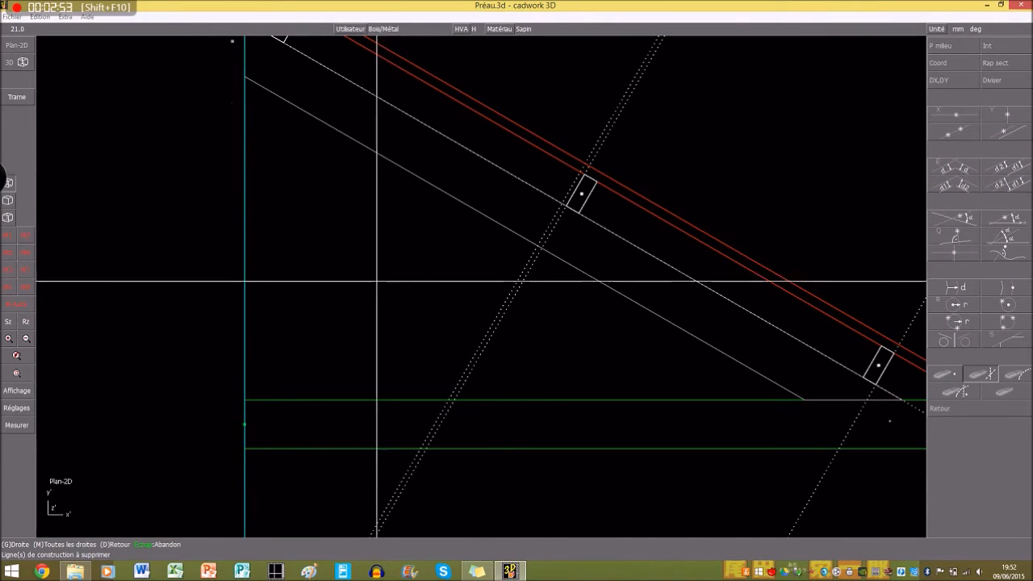
click(498, 329)
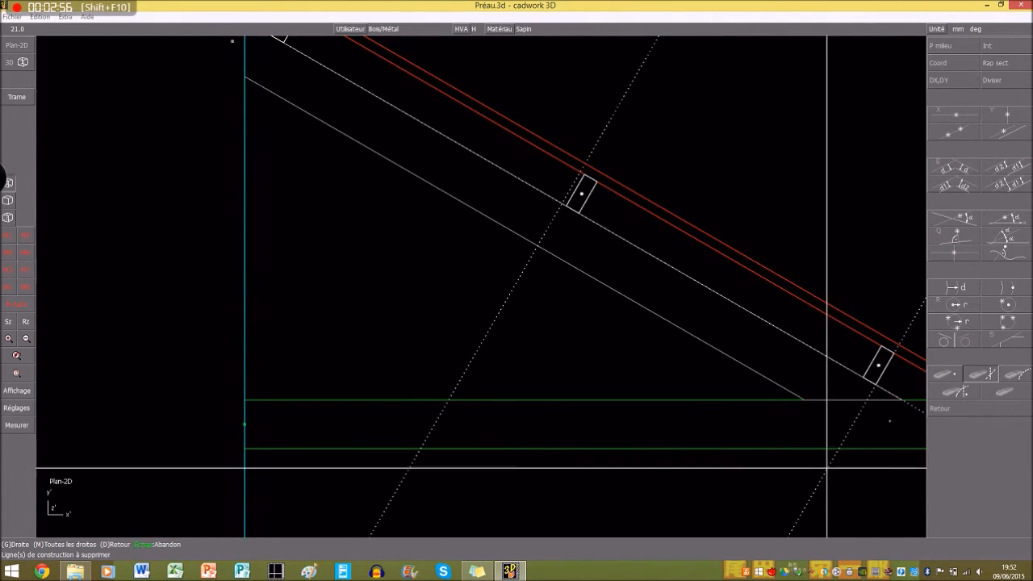
scroll(477, 286, down, 3)
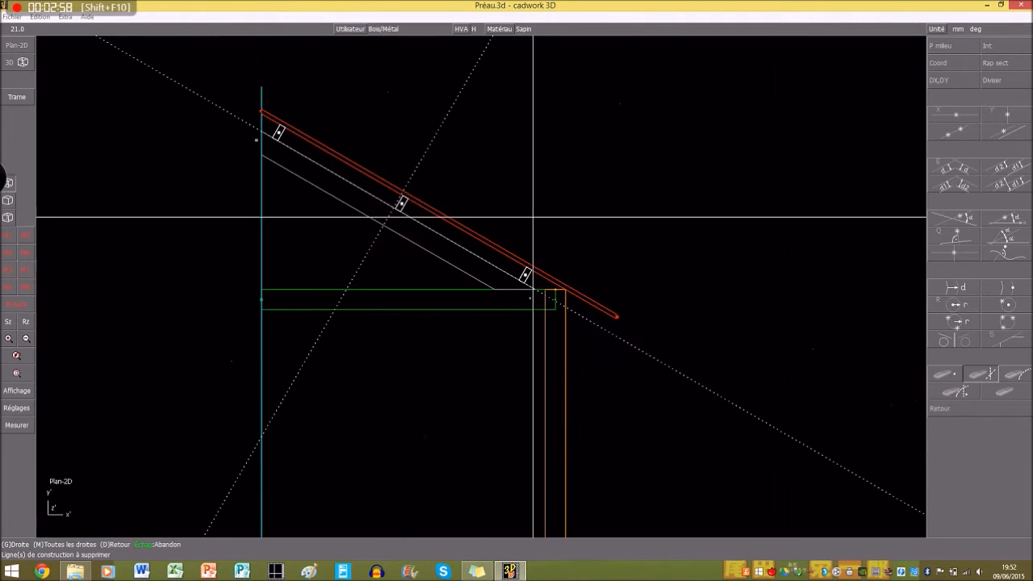
right_click(790, 215)
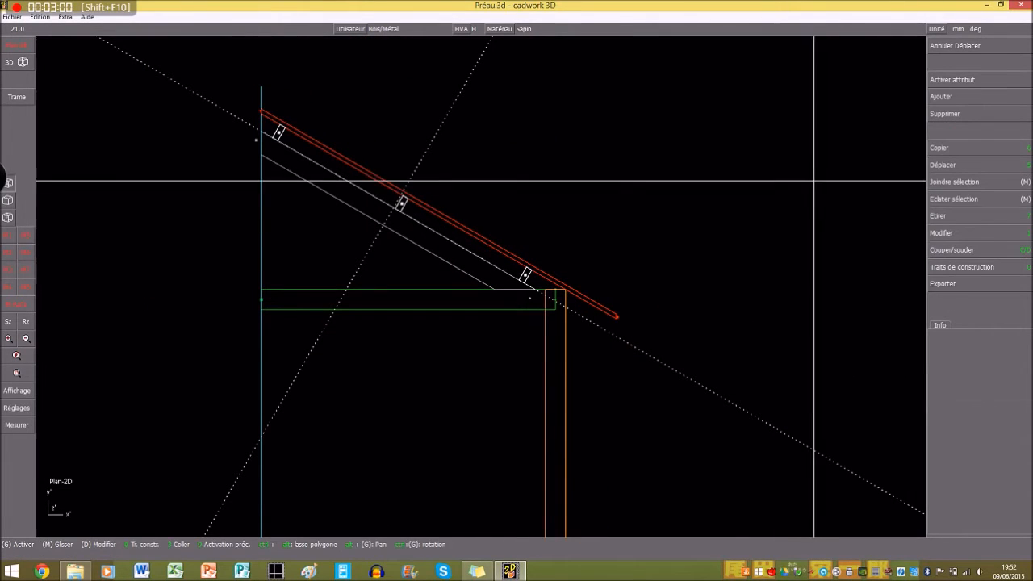
- Define a new rectangular bar with a width of 100 mm, colour 11 (rose foncé) and the name Lien
scroll(294, 228, up, 3)
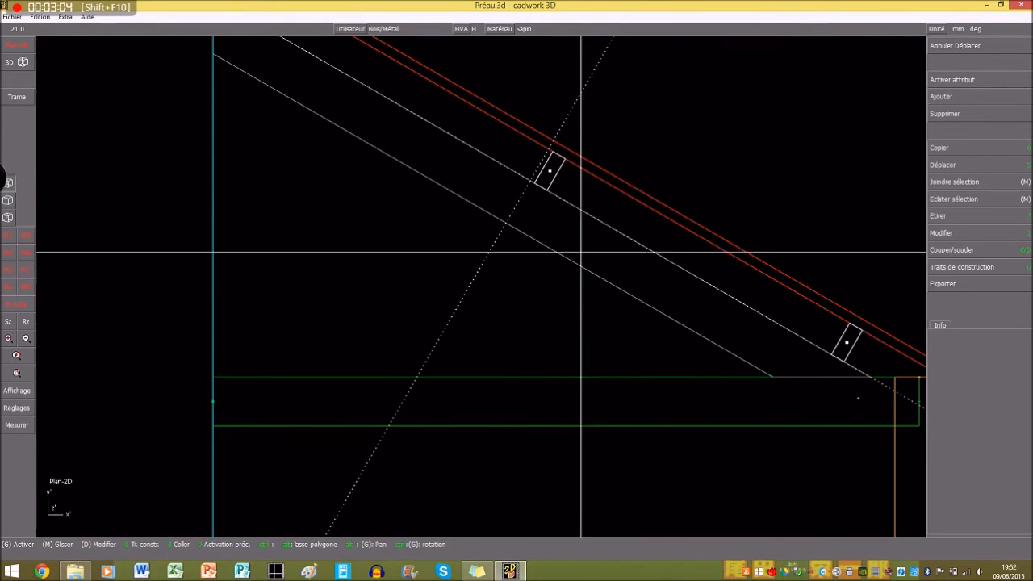
click(955, 96)
click(968, 131)
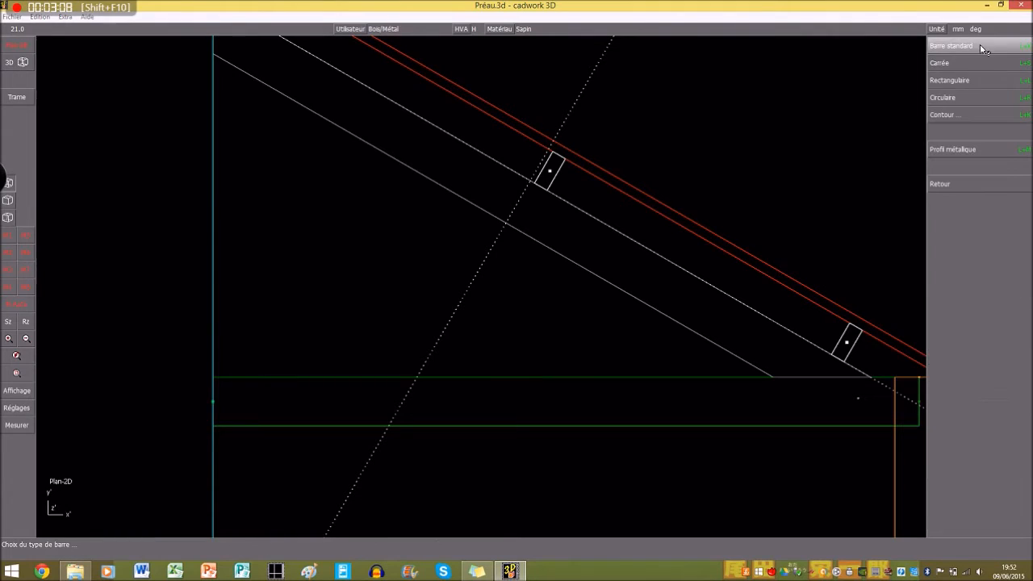
click(976, 82)
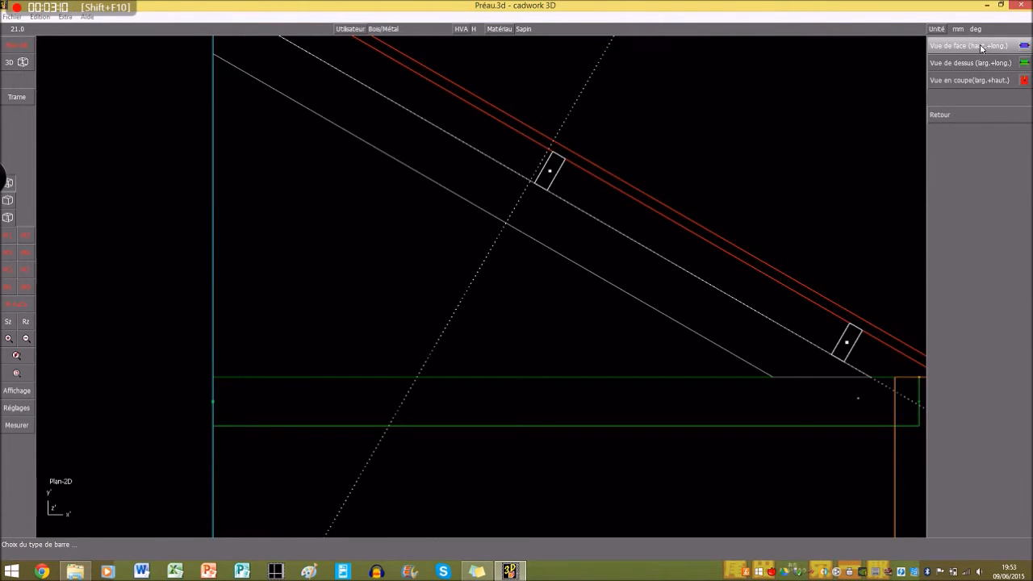
click(1001, 66)
click(971, 63)
click(983, 64)
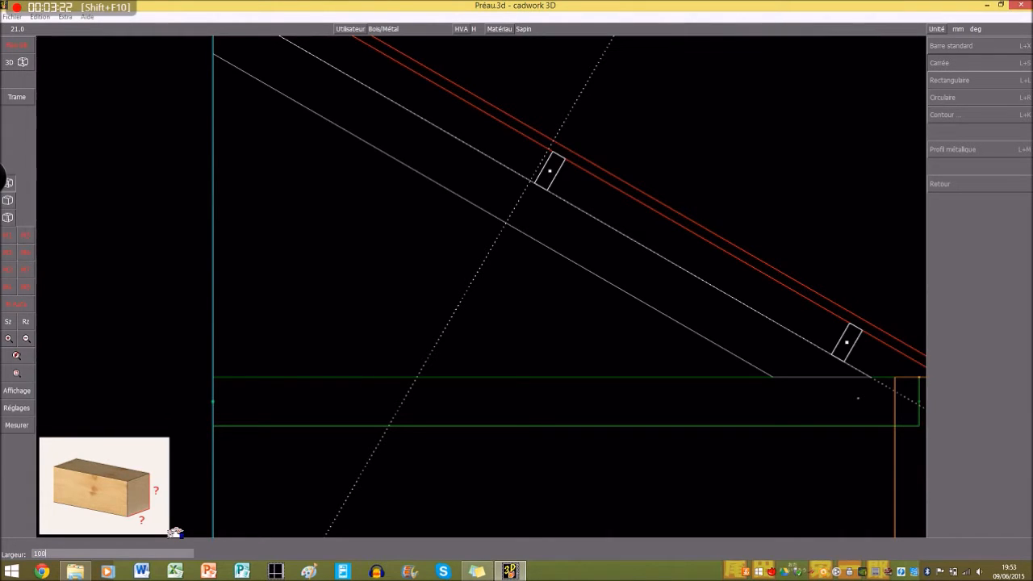
text(100)
click(982, 48)
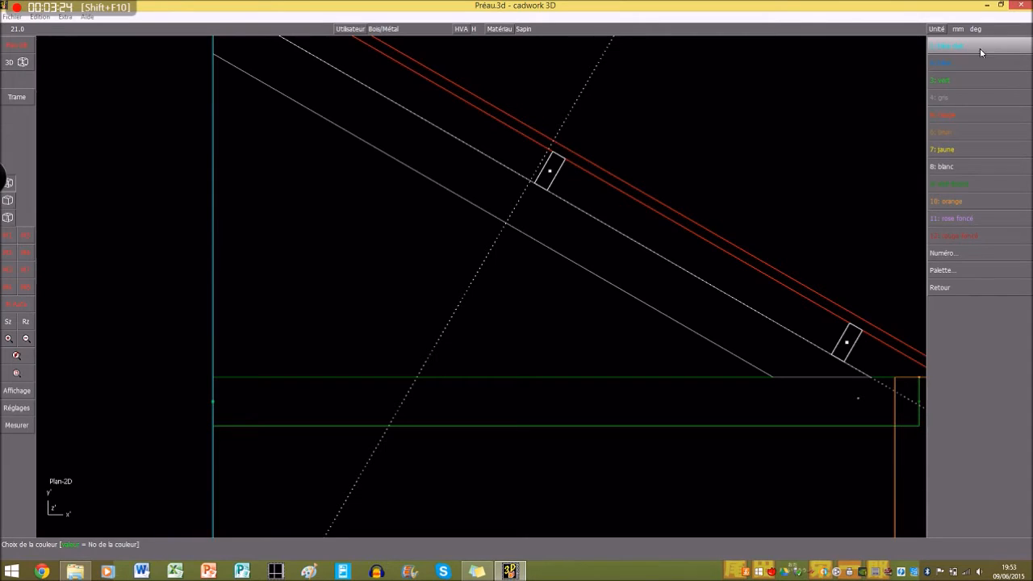
click(996, 217)
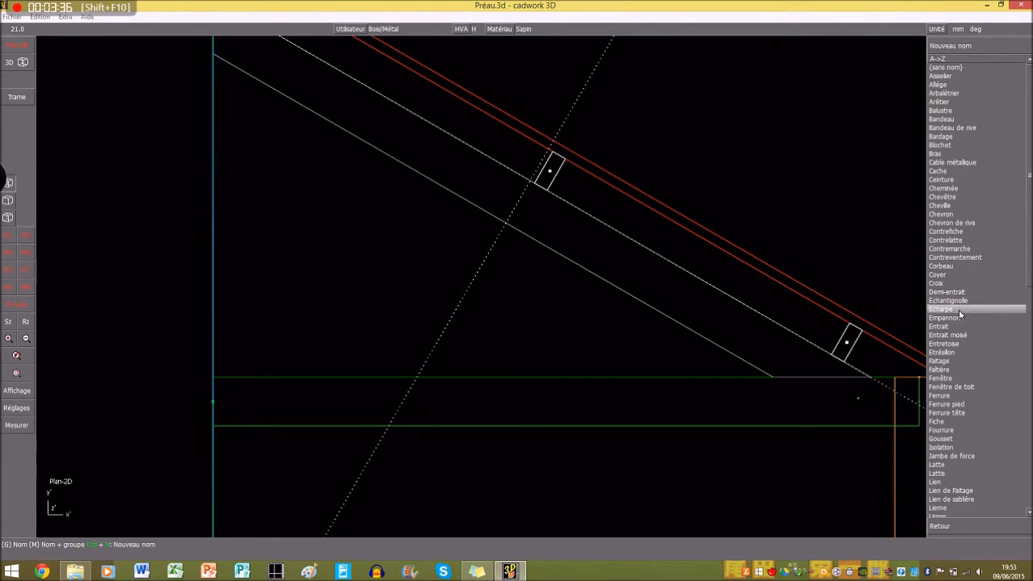
scroll(962, 440, down, 1)
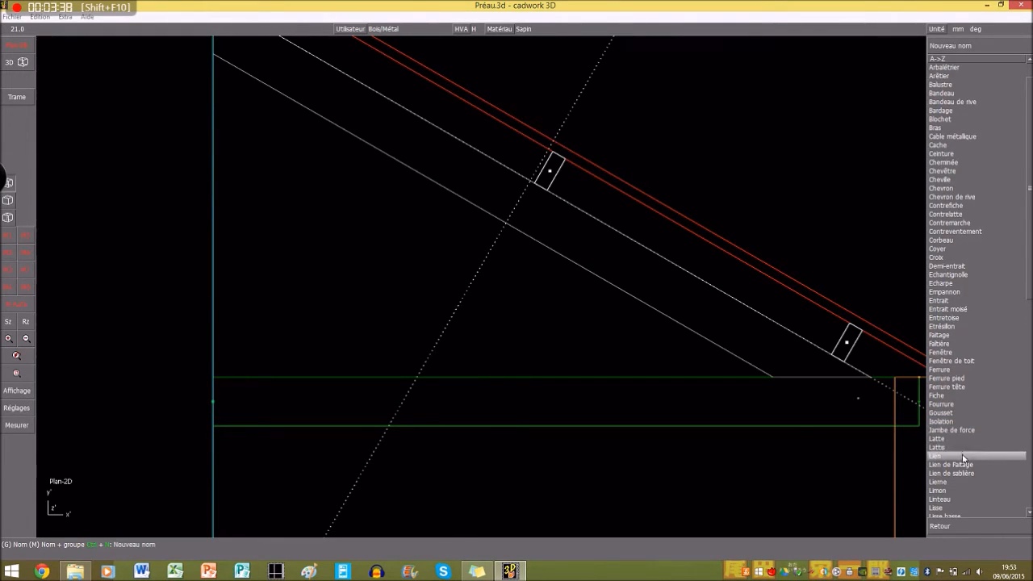
click(961, 462)
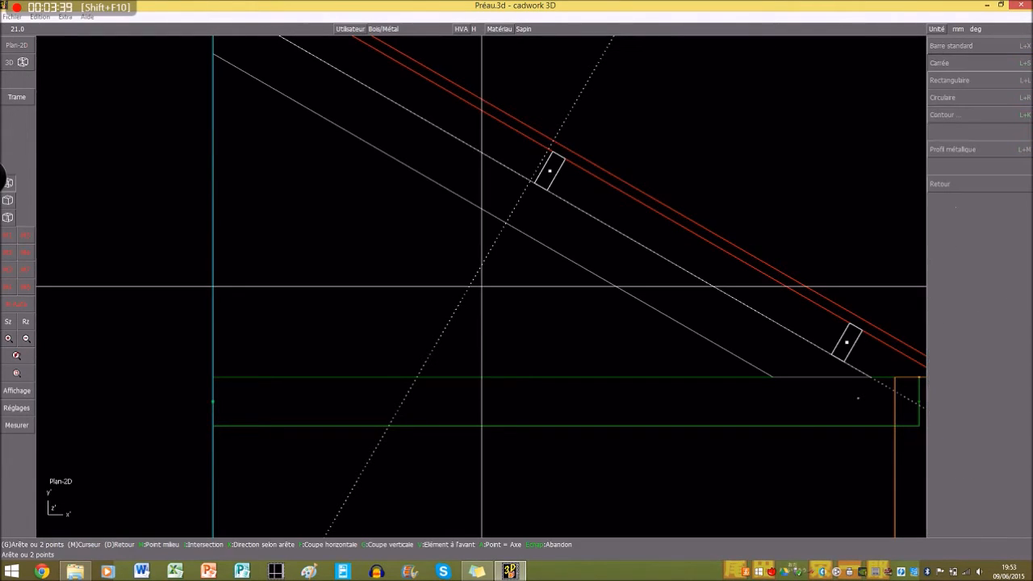
- Place the Lien bar along the construction line from the rafter's underside to the horizontal beam's top edge, and save the drawing
click(506, 221)
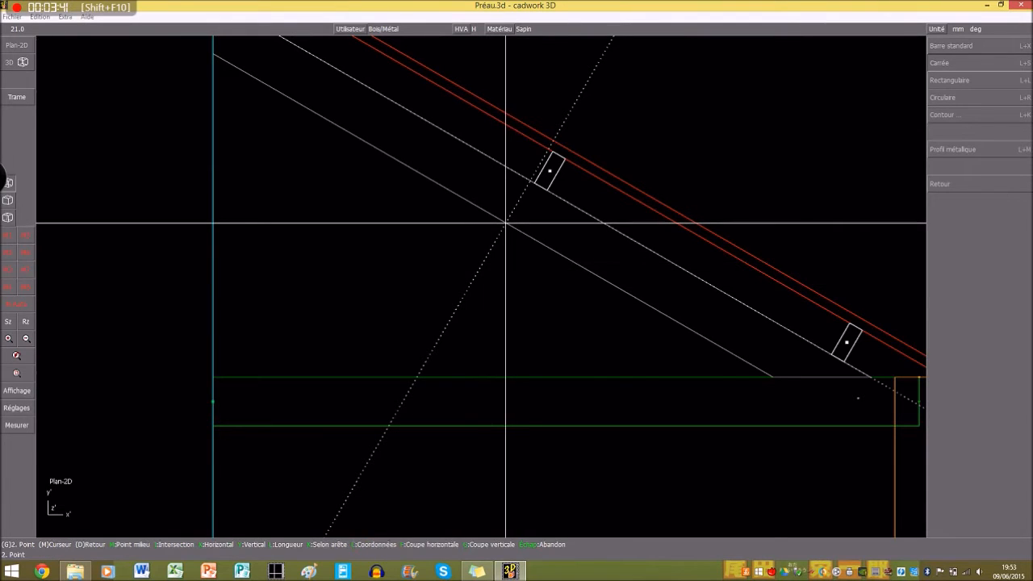
click(417, 376)
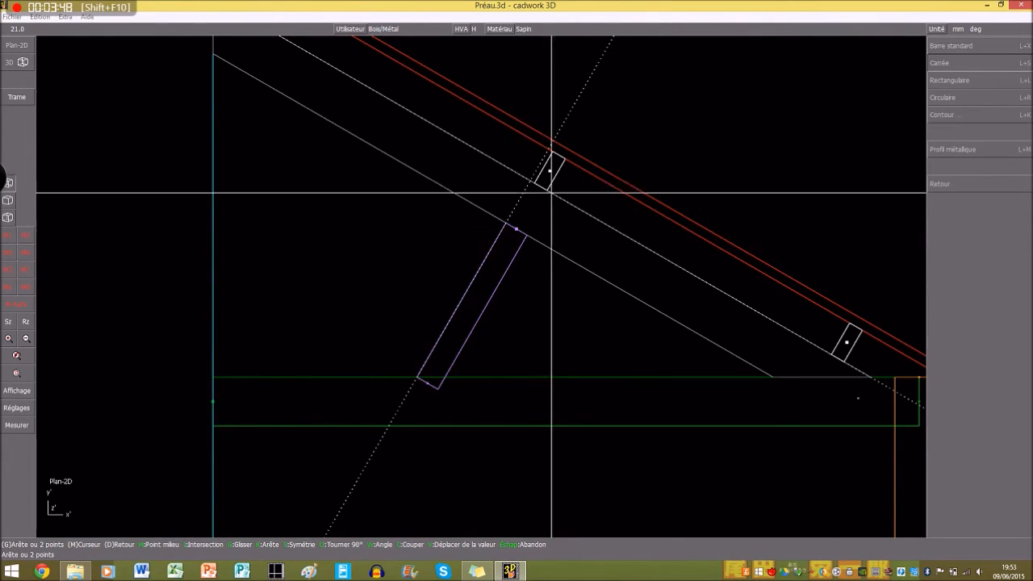
right_click(384, 241)
right_click(384, 242)
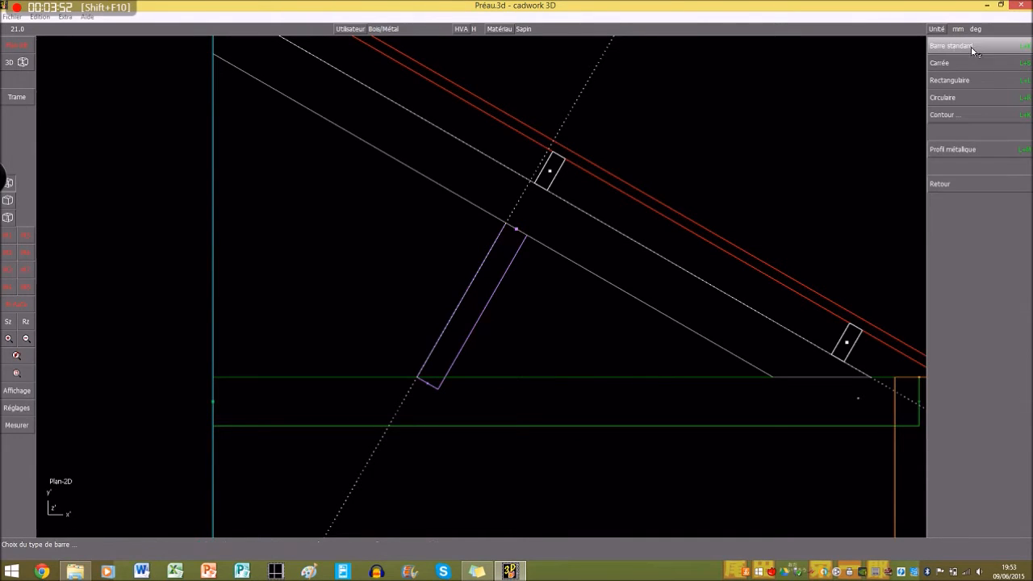
right_click(851, 50)
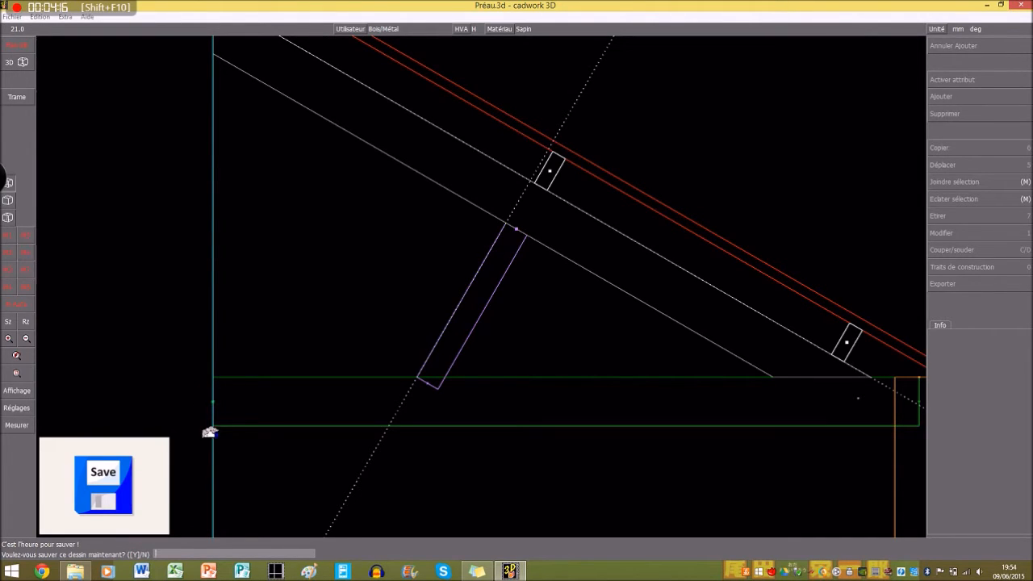
key(Return)
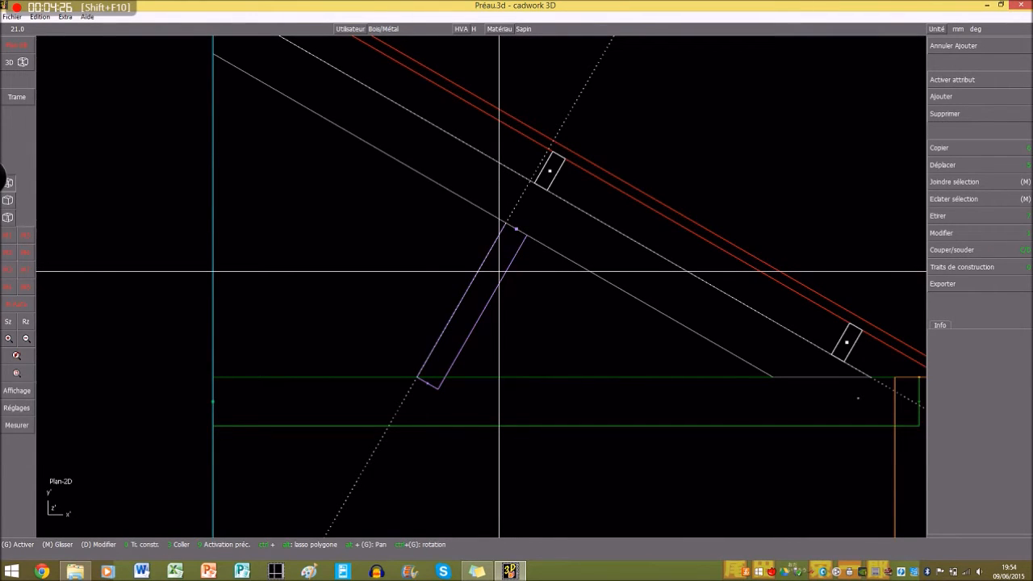
- Cut the lower end of the Lien bar flush with the top edge of the horizontal beam
mouse_move(499, 271)
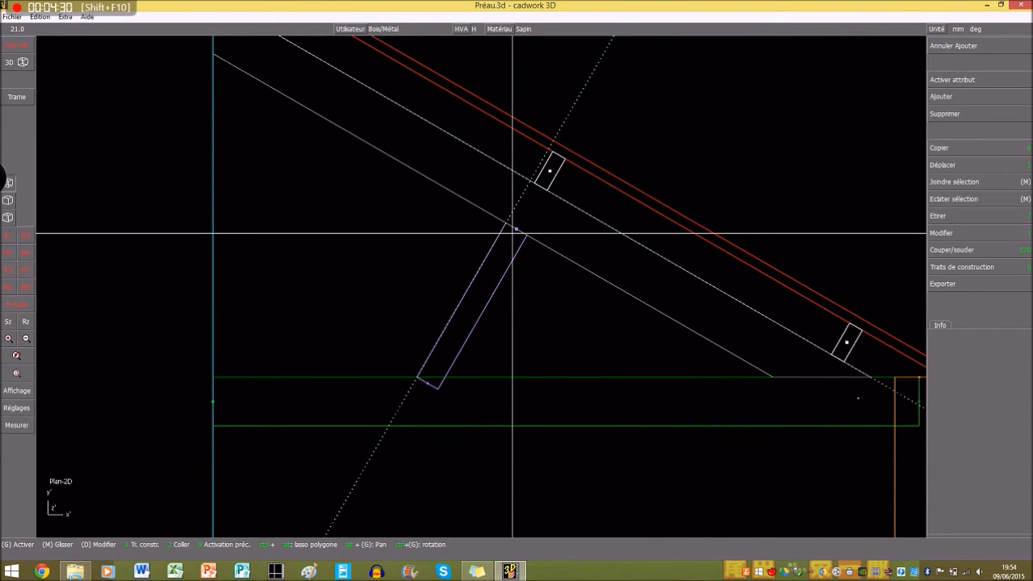
click(512, 233)
key(c)
click(498, 376)
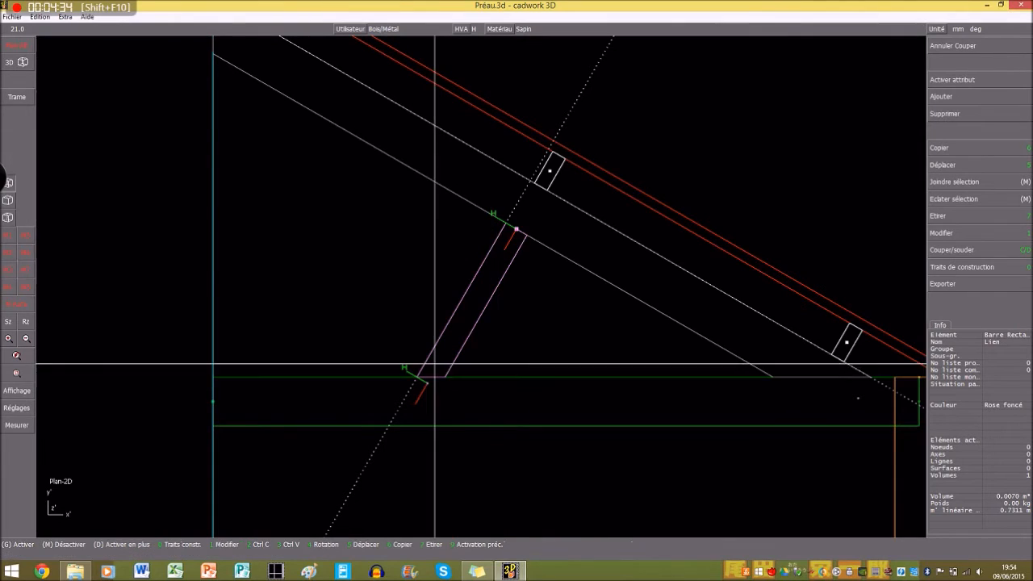
middle_click(715, 185)
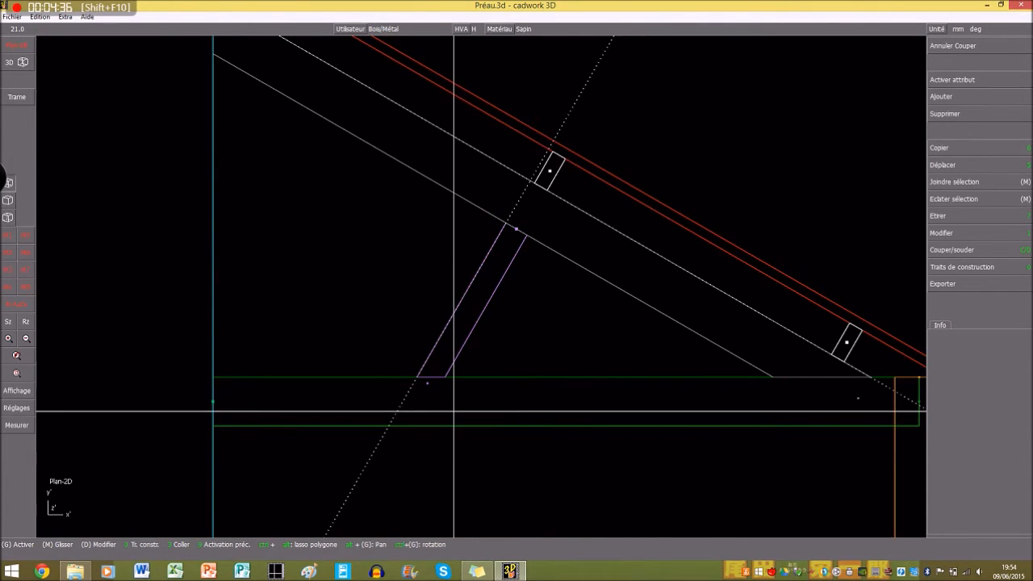
- Delete the two remaining construction lines, the one along the Lien bar and the one along the rafter
scroll(459, 235, down, 3)
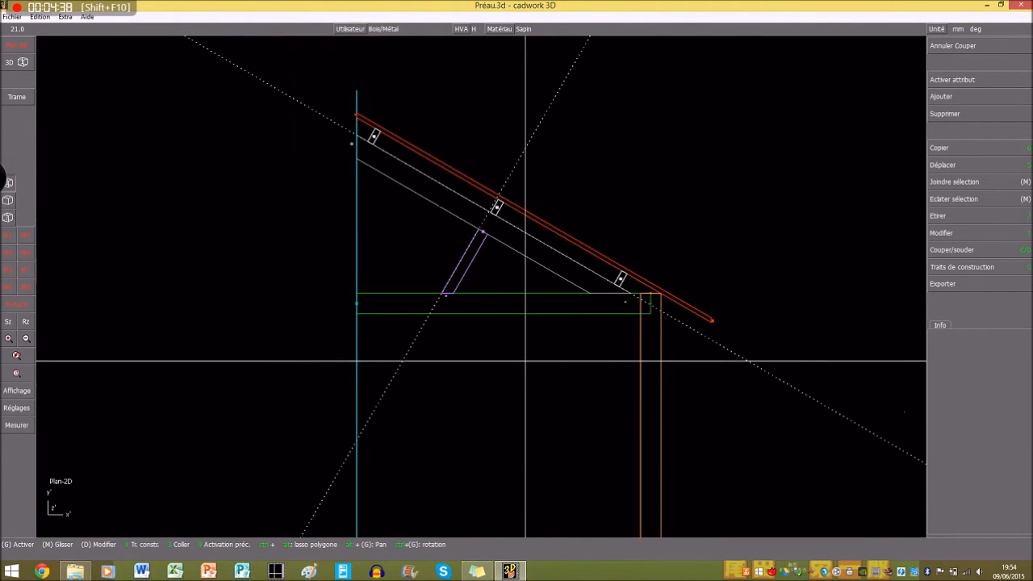
scroll(479, 284, up, 2)
scroll(479, 285, up, 1)
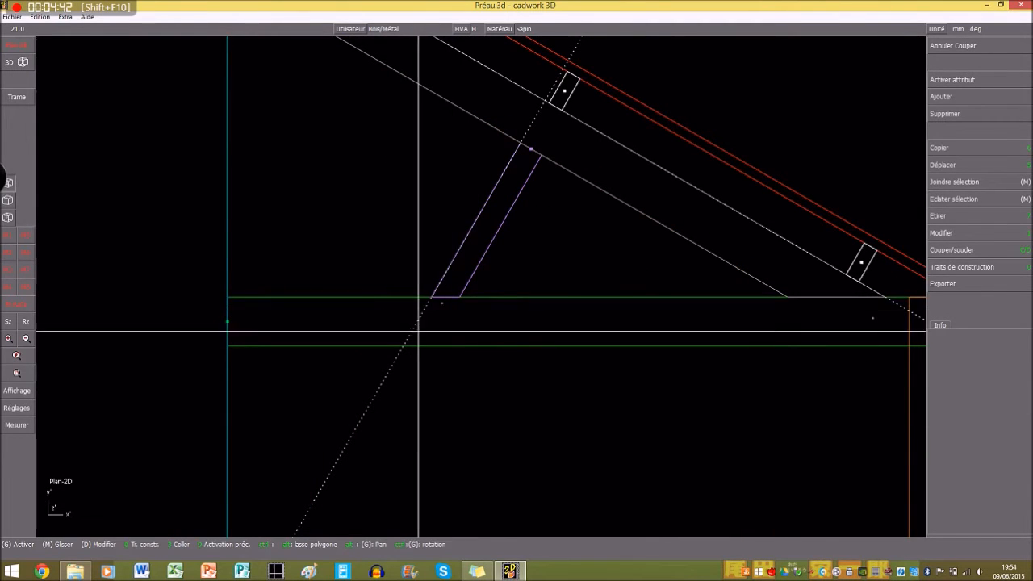
scroll(482, 299, down, 2)
scroll(482, 392, down, 1)
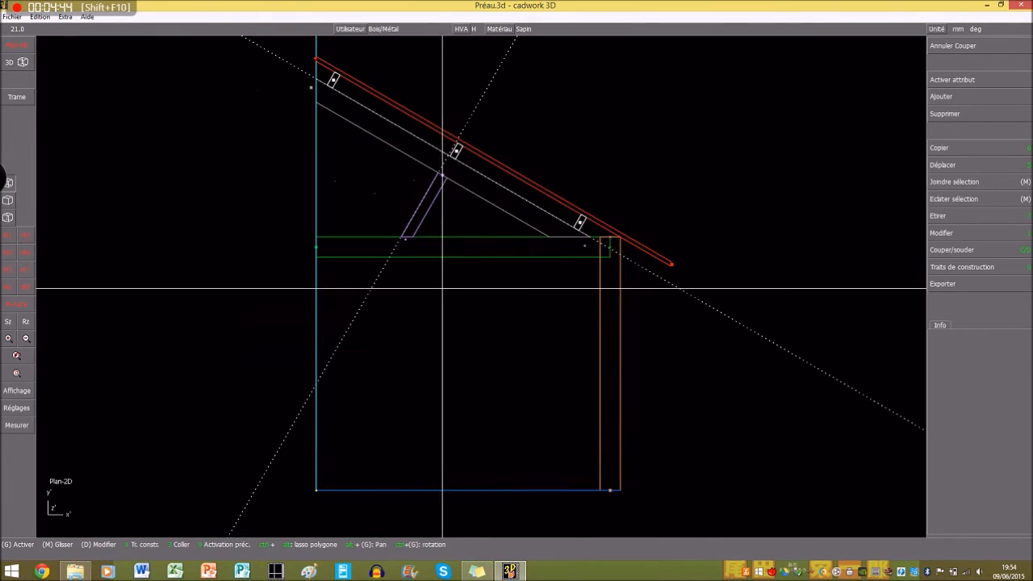
click(952, 268)
click(988, 373)
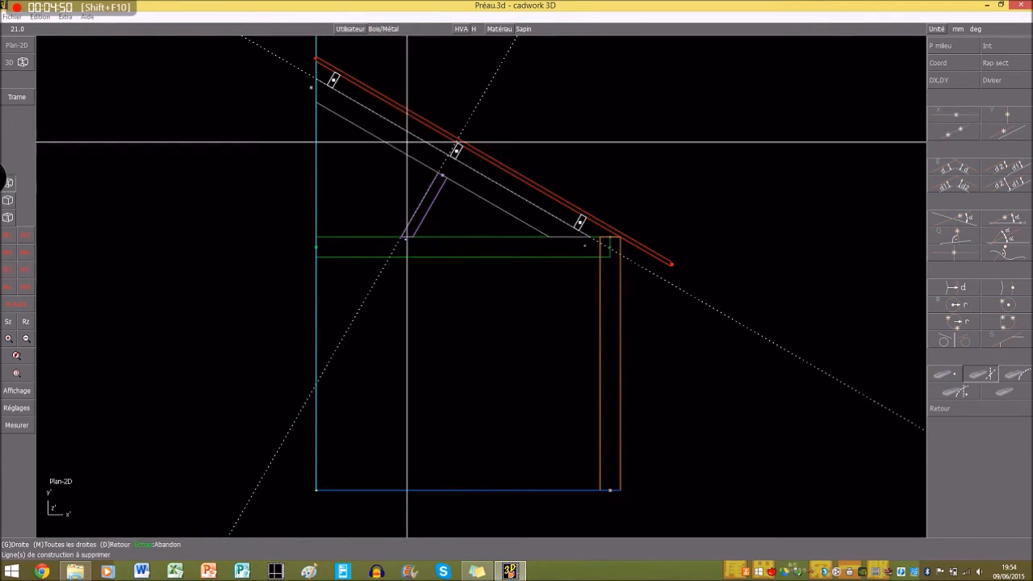
click(484, 92)
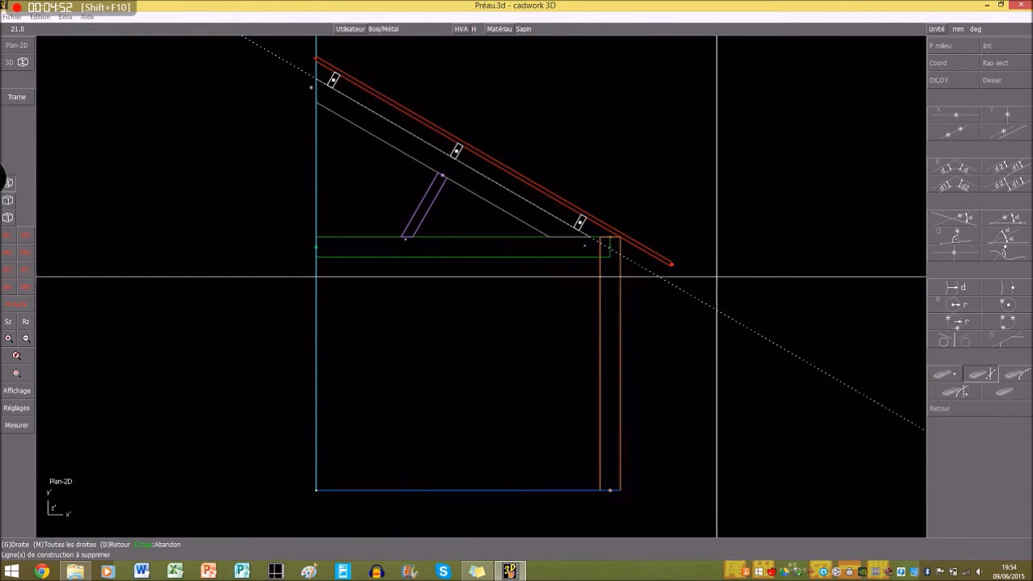
click(714, 308)
right_click(752, 294)
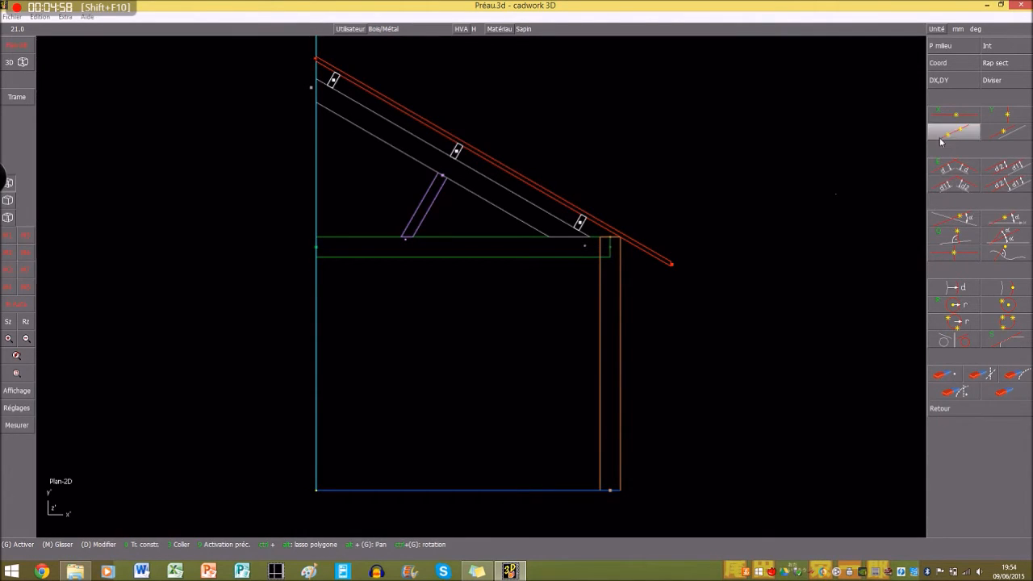
- Draw parallel construction lines offset 500 mm inward from the wall line and the post, and 500 mm below the horizontal beam
click(955, 171)
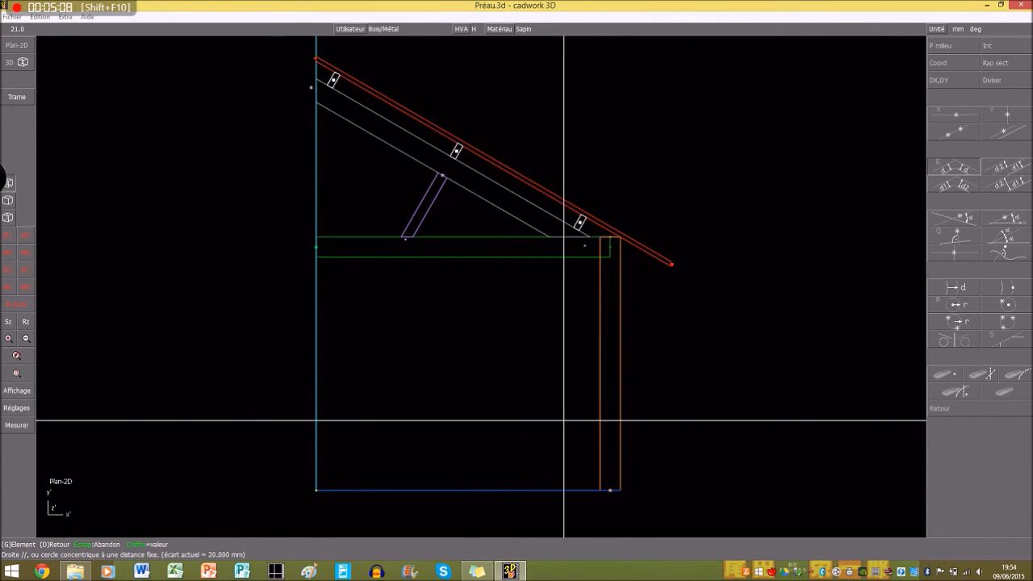
text(500)
key(Return)
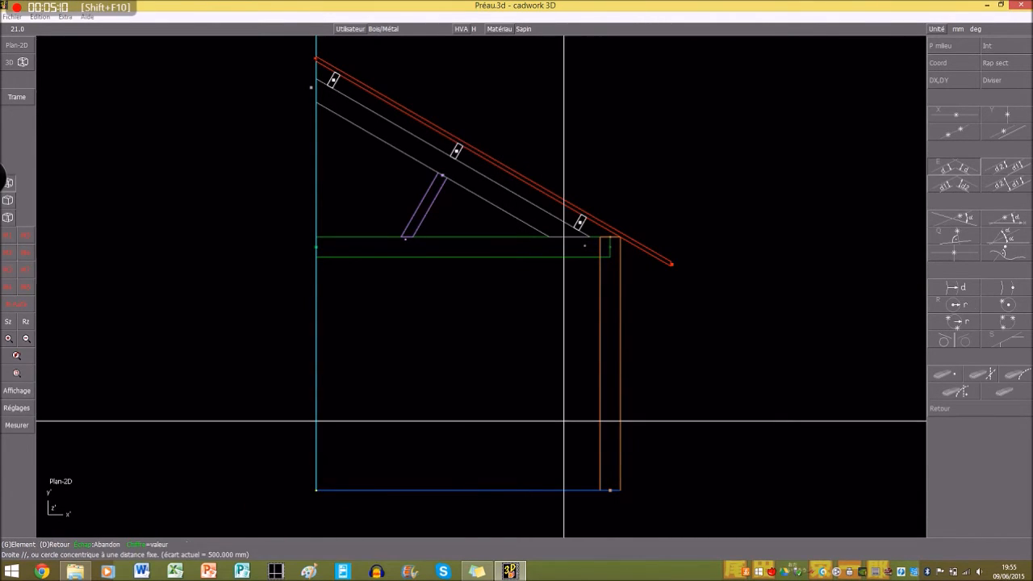
click(317, 283)
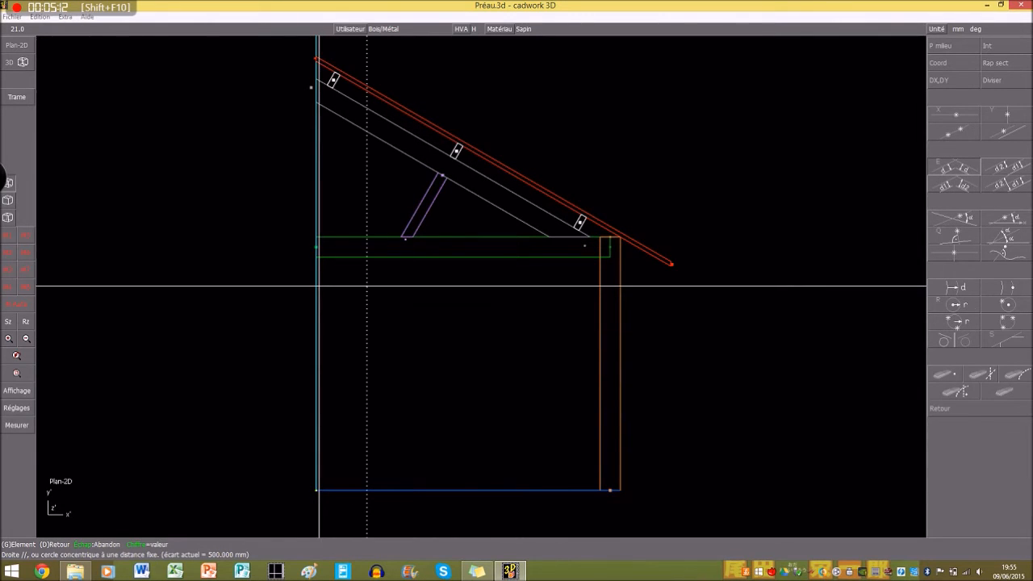
click(338, 258)
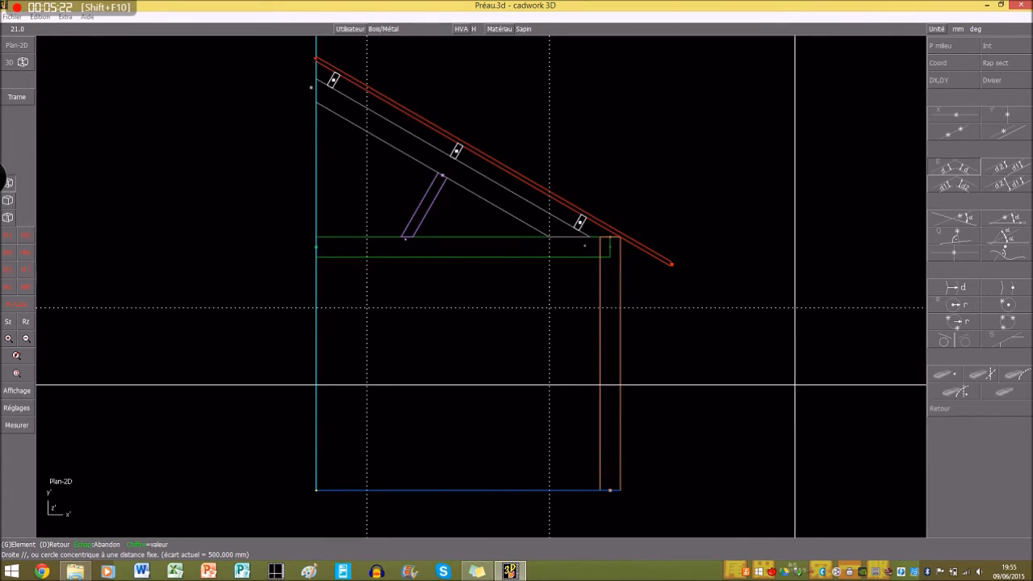
right_click(775, 405)
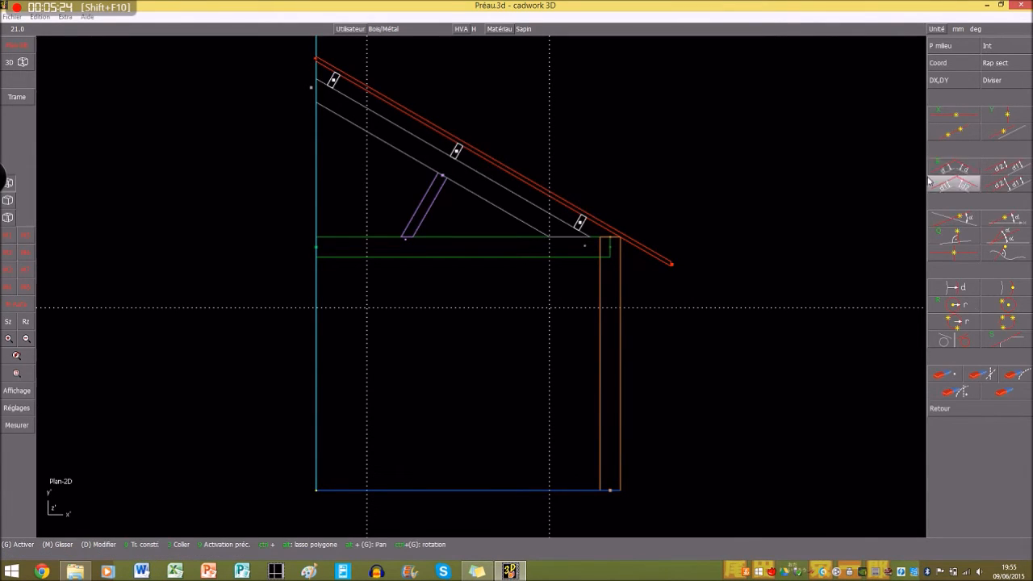
right_click(863, 171)
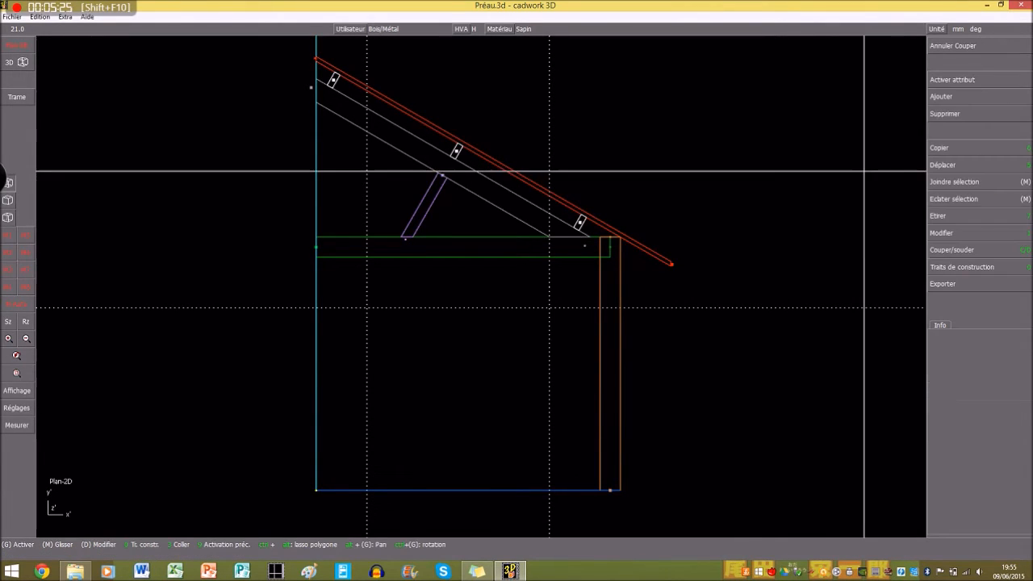
- Add a 100 mm wide rose foncé rectangular bar named Lien from the horizontal beam's underside to the wall, using the 500 mm construction lines
click(954, 98)
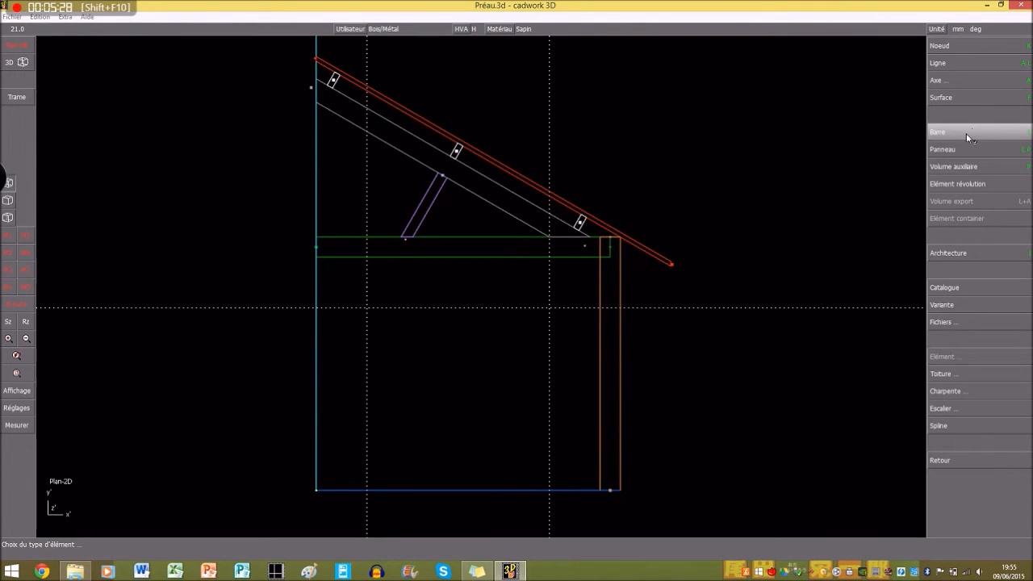
click(974, 133)
click(982, 49)
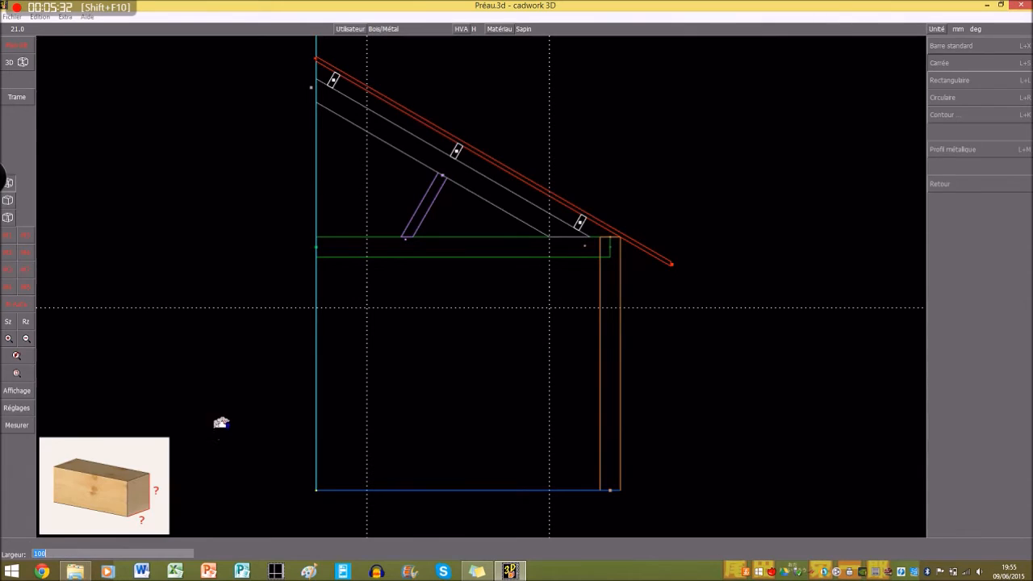
key(Return)
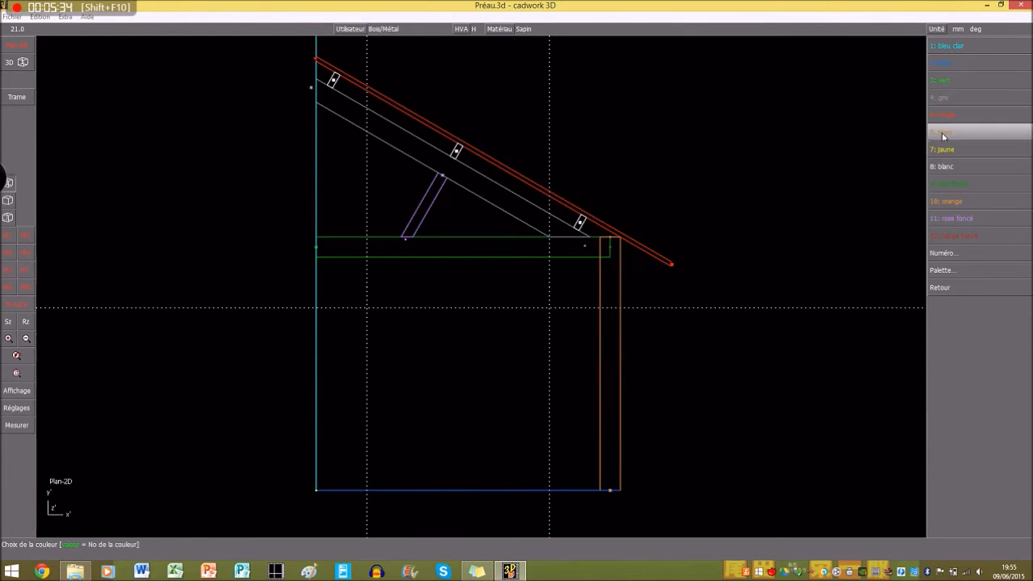
click(958, 221)
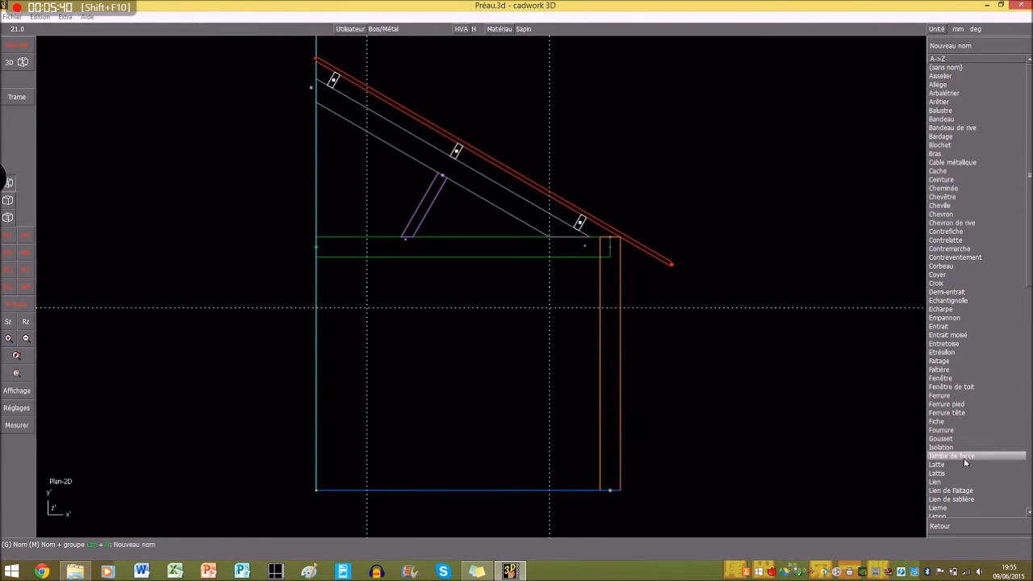
click(953, 487)
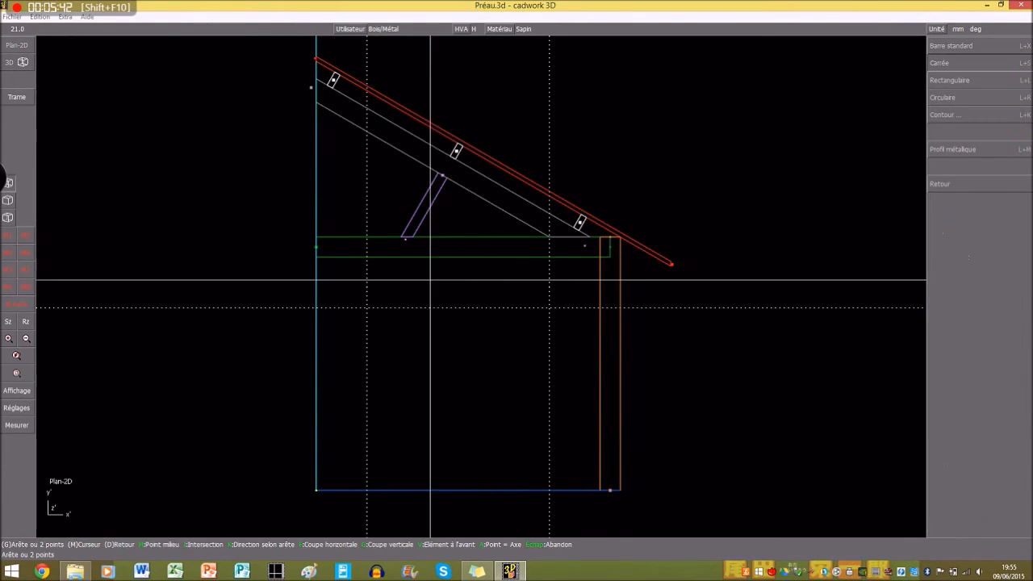
click(367, 257)
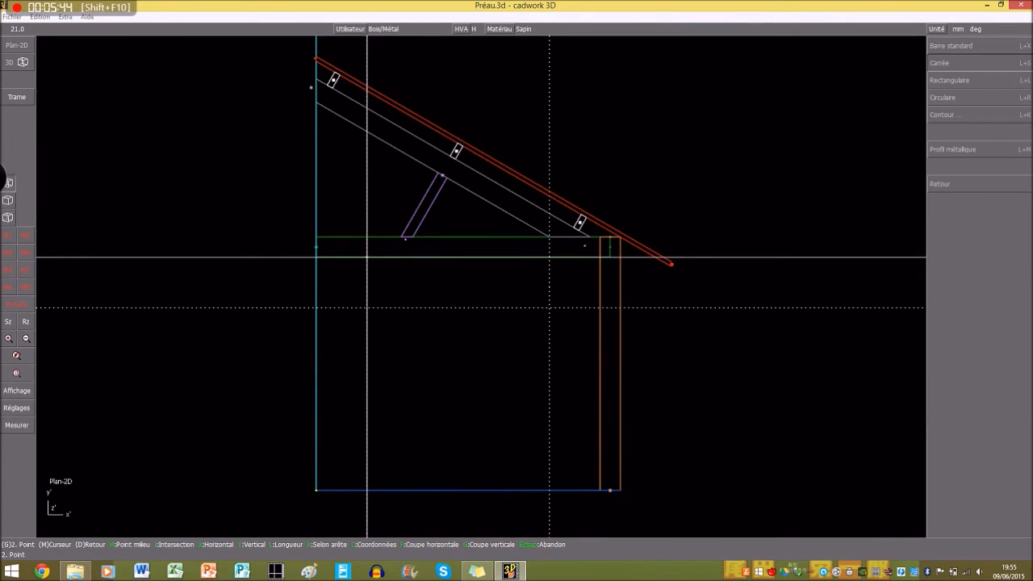
click(316, 307)
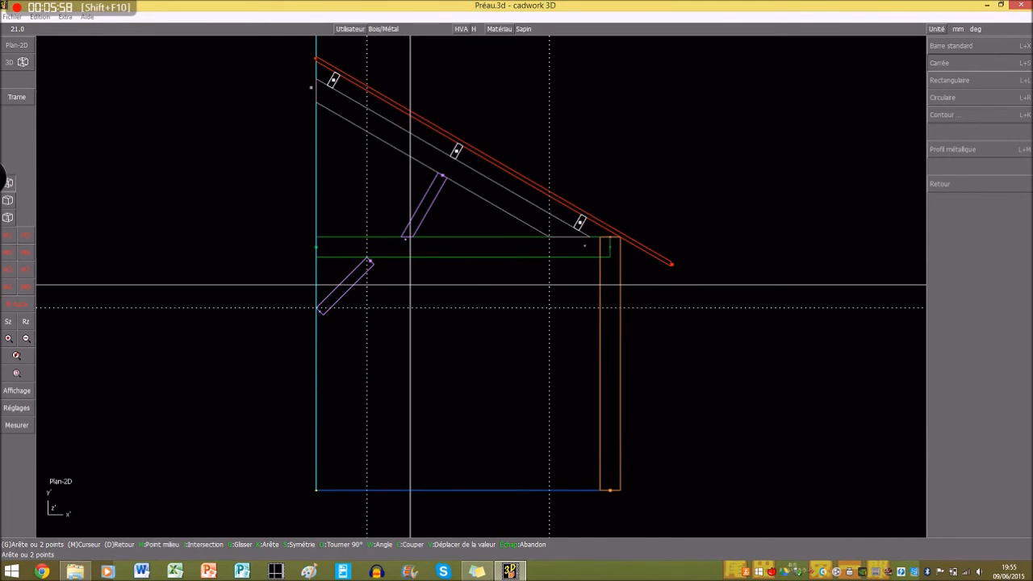
- Add a matching Lien bar from the horizontal beam's underside to the post's inner face, through the 500 mm construction line intersections
click(410, 285)
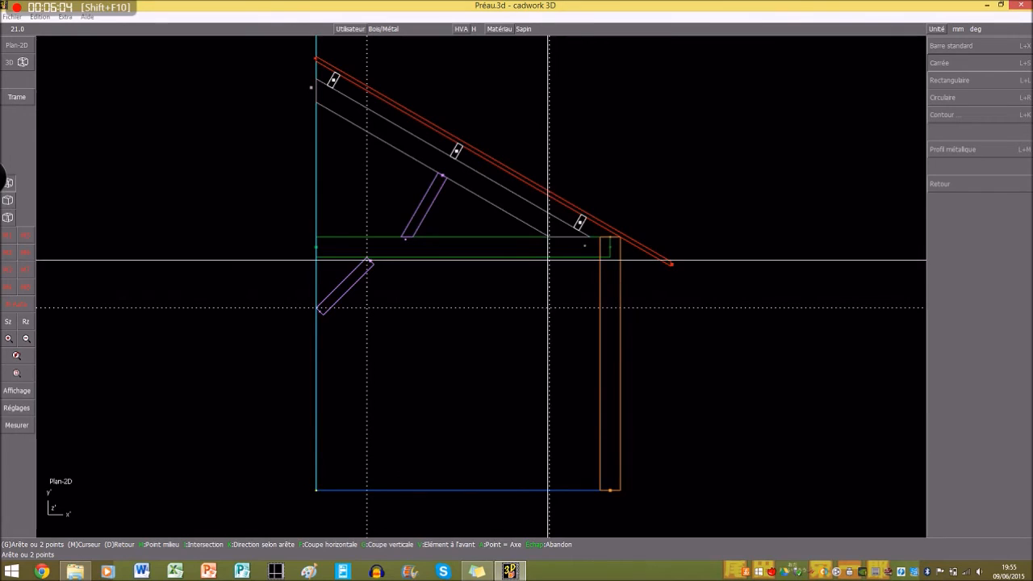
click(549, 258)
click(600, 307)
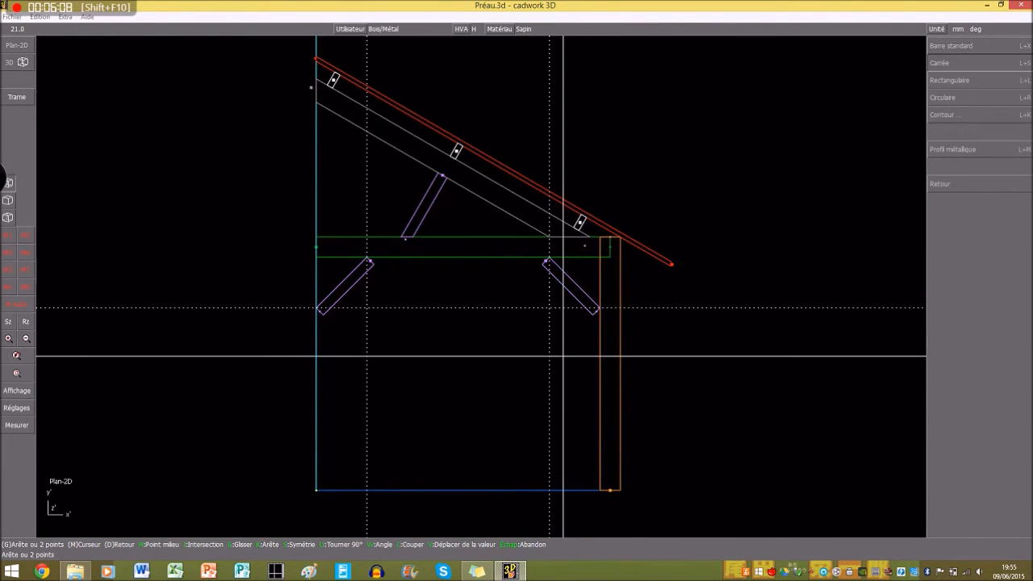
key(Escape)
key(Escape)
key(Escape)
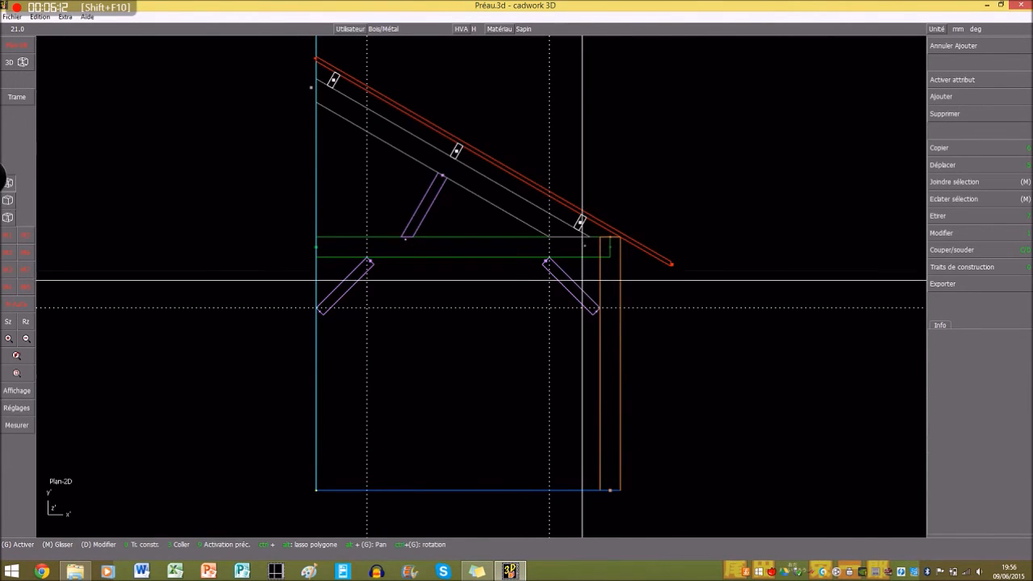
- Stretch the upper end of the post-side Lien bar along its axis until its lower edge meets the horizontal beam's underside
scroll(582, 280, up, 5)
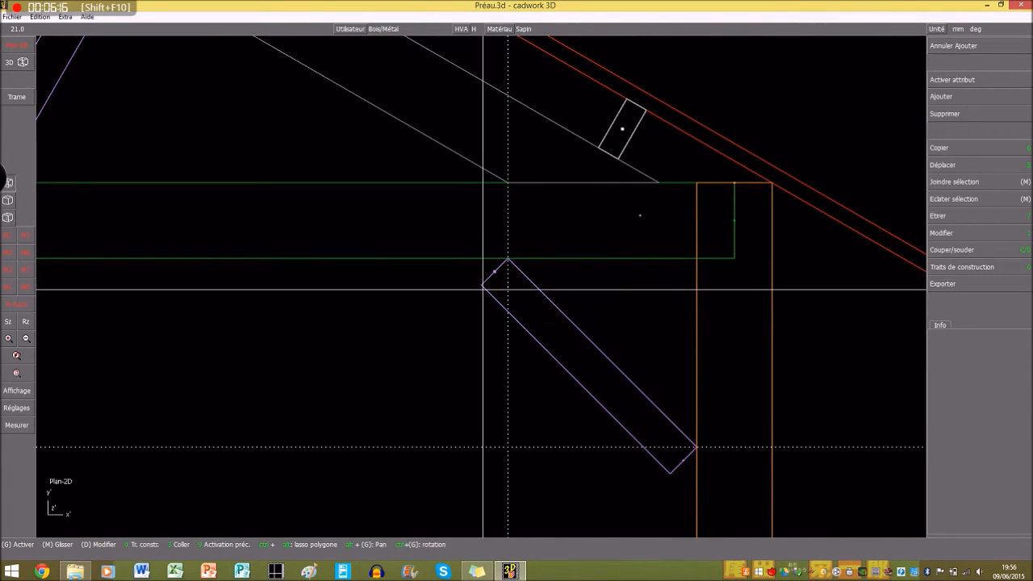
click(485, 288)
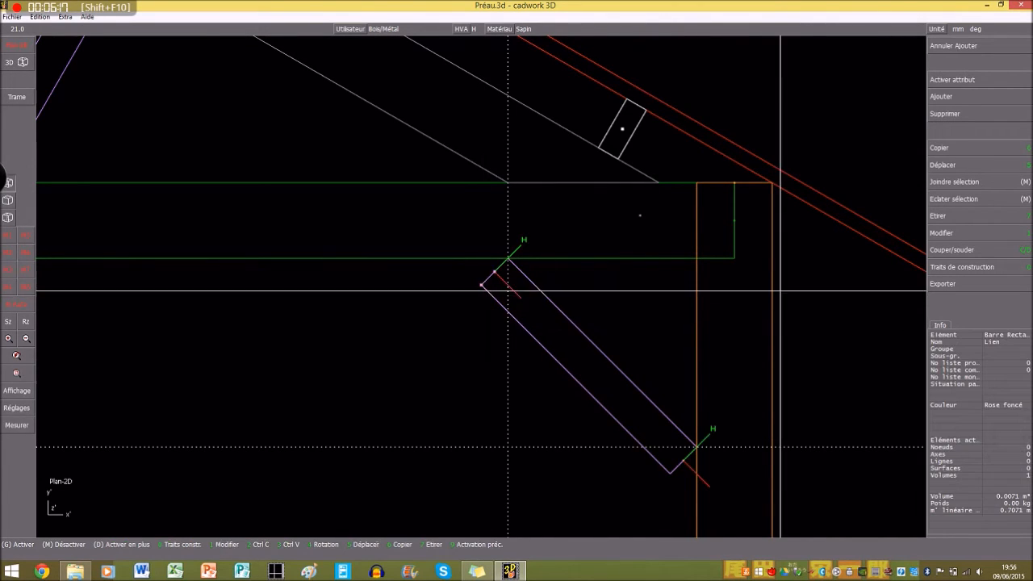
click(951, 234)
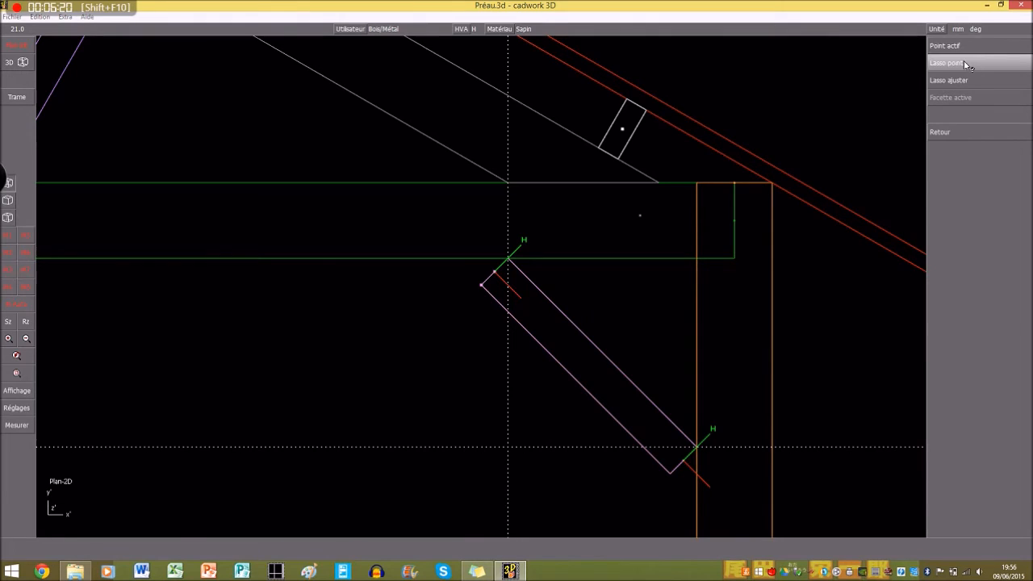
click(952, 47)
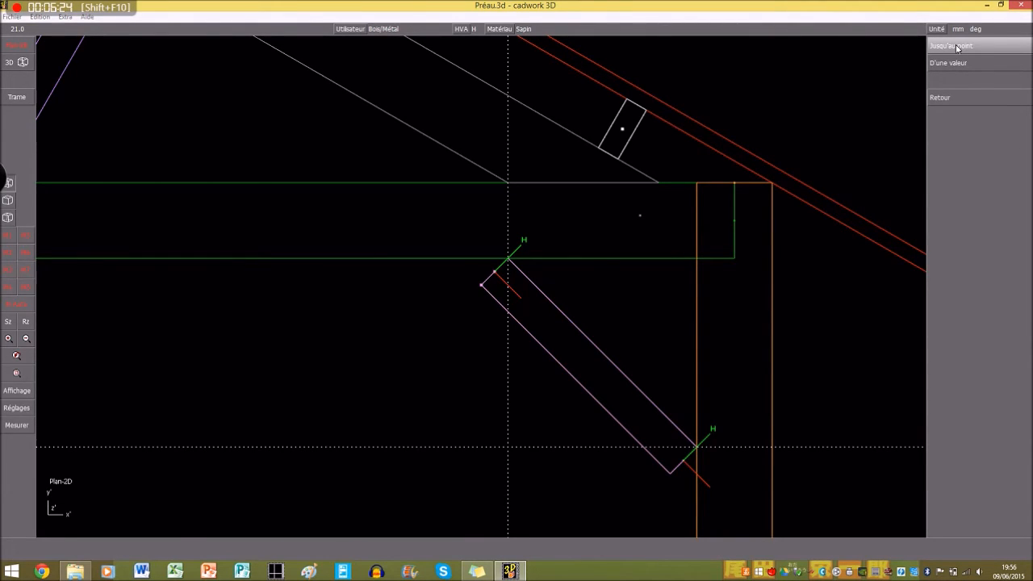
click(952, 47)
click(953, 63)
drag(474, 297, 522, 250)
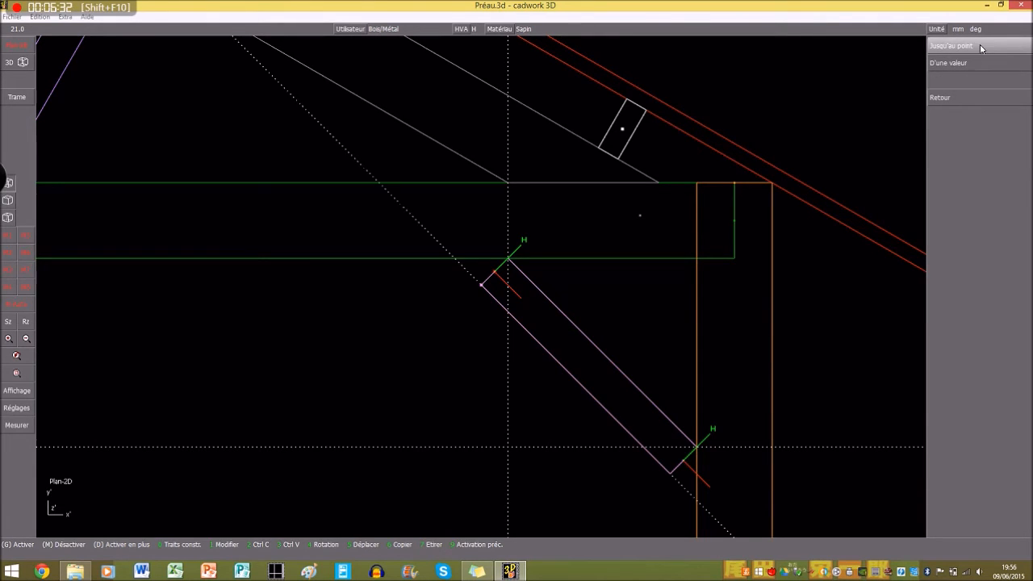
click(952, 46)
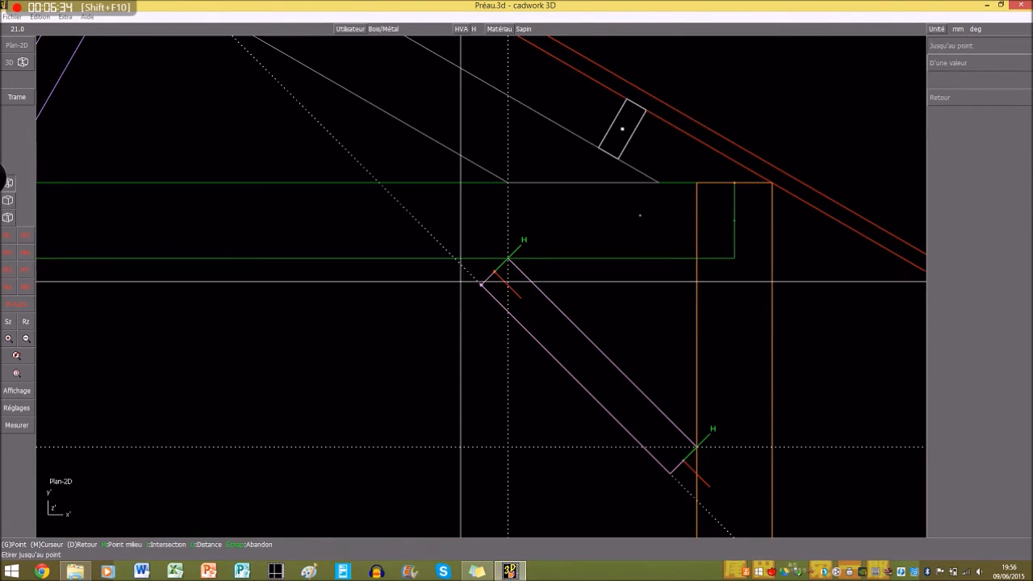
click(456, 258)
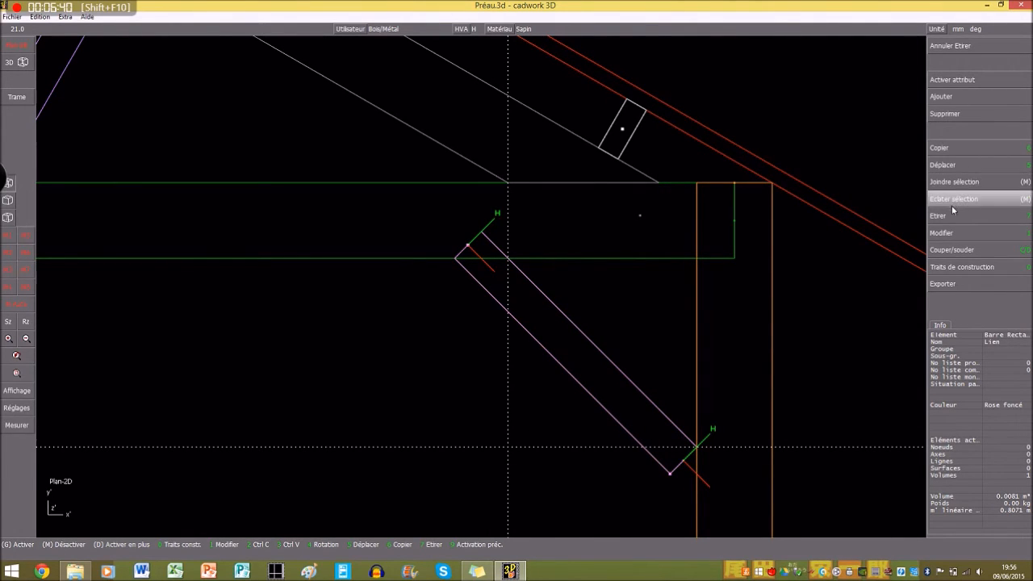
- Stretch the lower end of the post-side Lien bar along its axis until its lower edge meets the post's inner face
click(956, 182)
click(974, 62)
drag(660, 431, 707, 484)
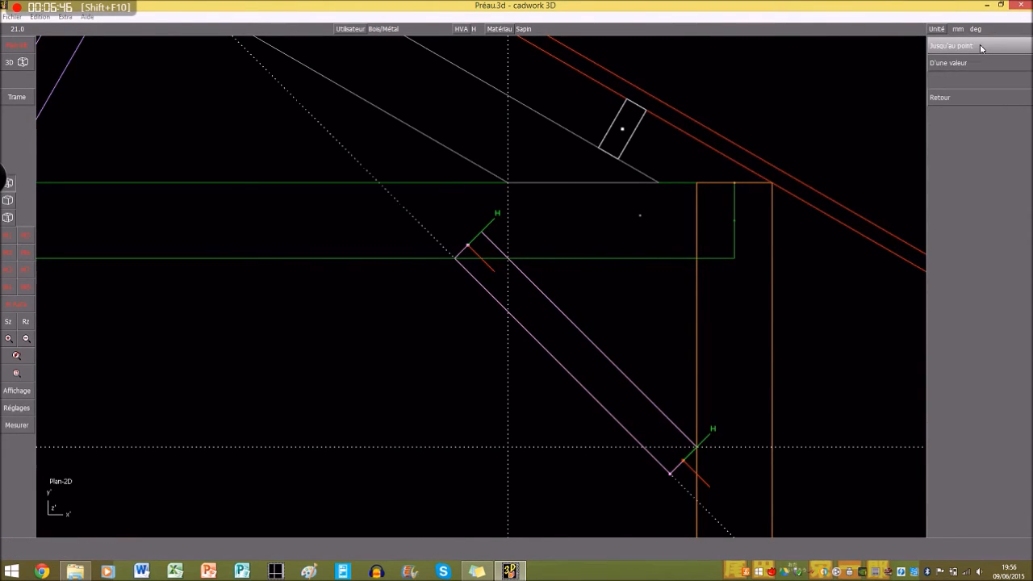
click(956, 47)
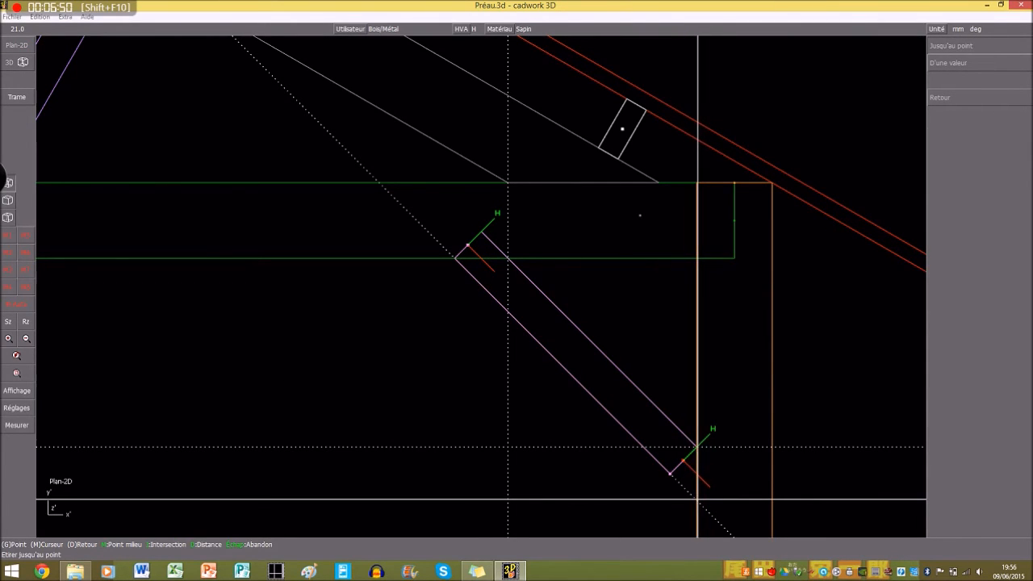
click(695, 497)
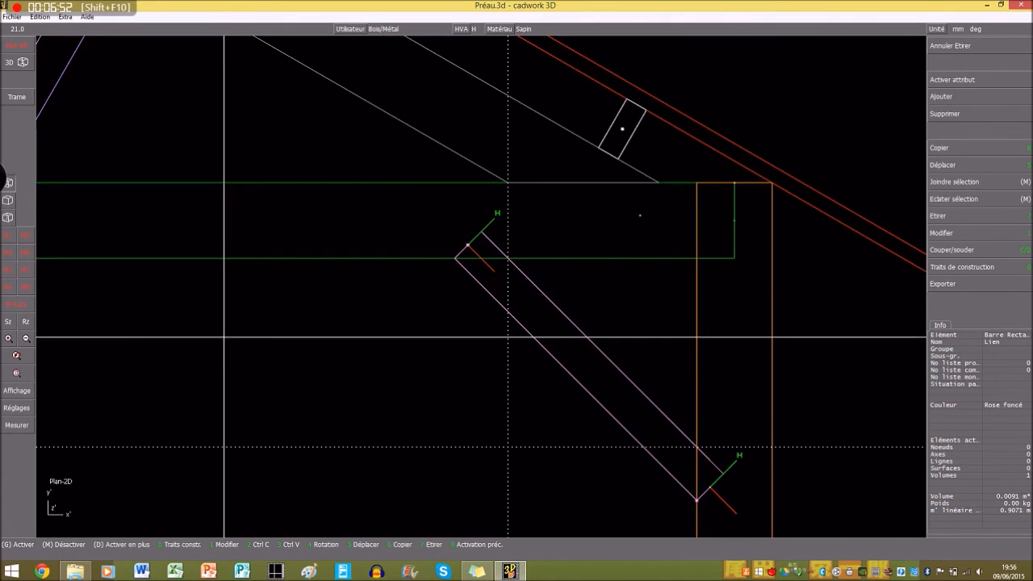
- Stretch the lower end of the wall-side Lien bar along its axis until its lower edge meets the wall line
scroll(635, 321, down, 3)
scroll(343, 297, up, 2)
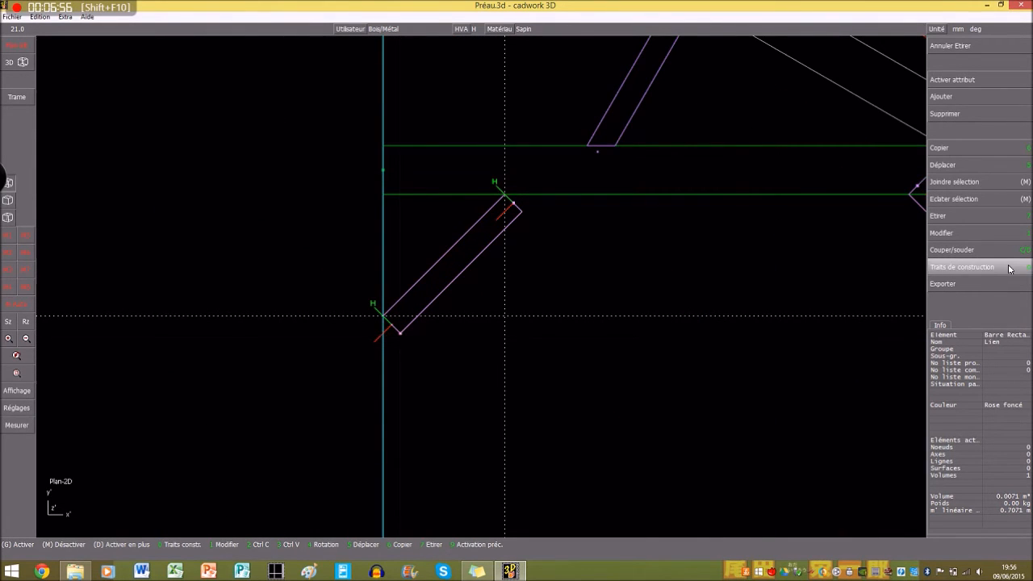
click(959, 232)
click(970, 63)
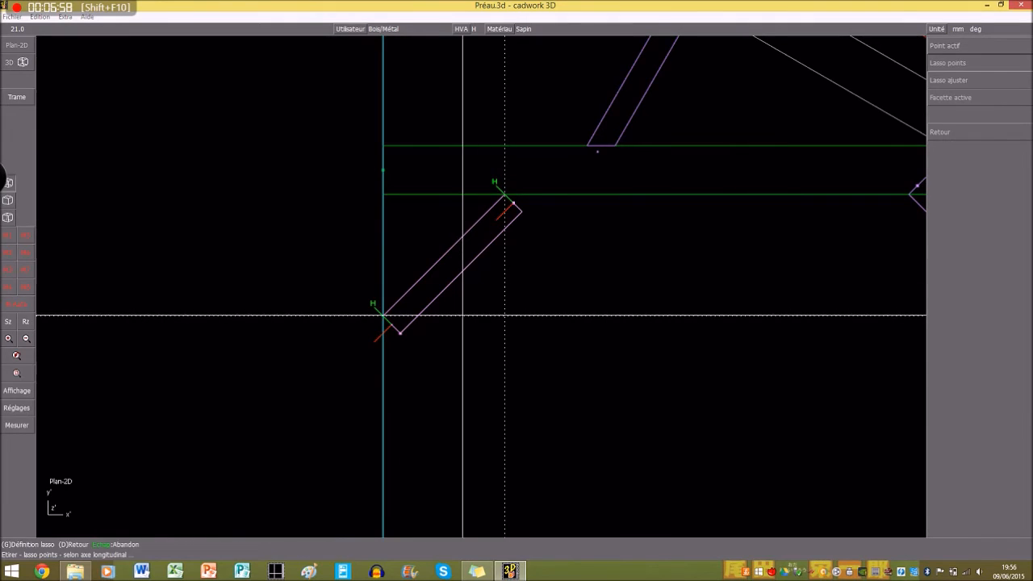
drag(415, 346, 366, 311)
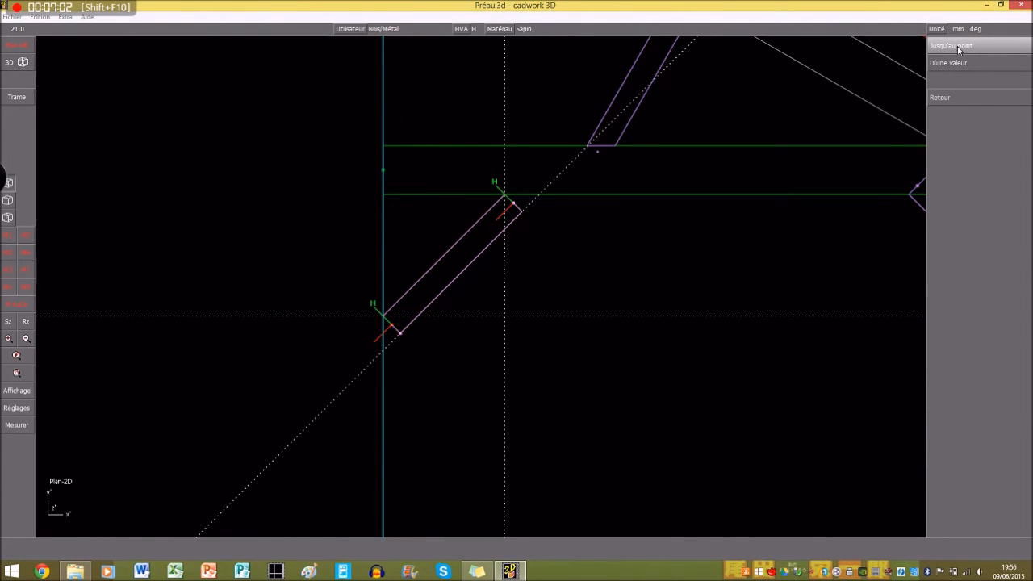
click(959, 48)
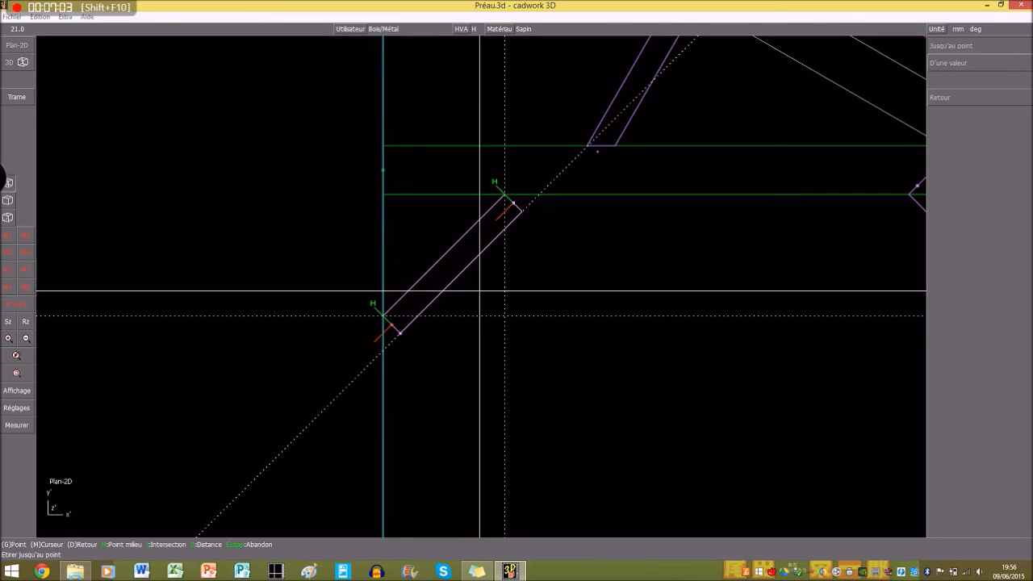
click(382, 349)
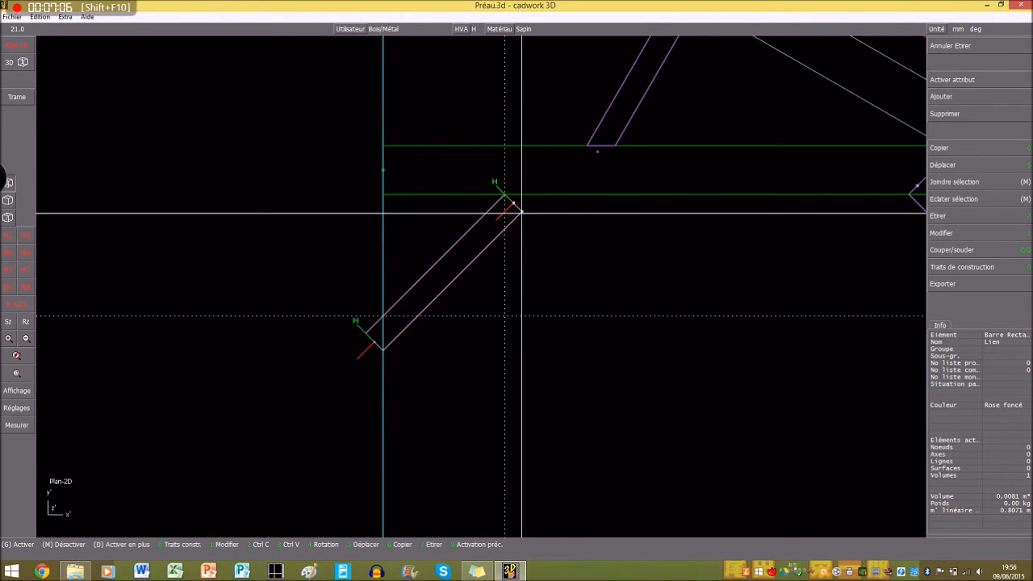
- Stretch the upper end of the wall-side Lien bar to the horizontal beam's underside and deselect the bar
click(951, 217)
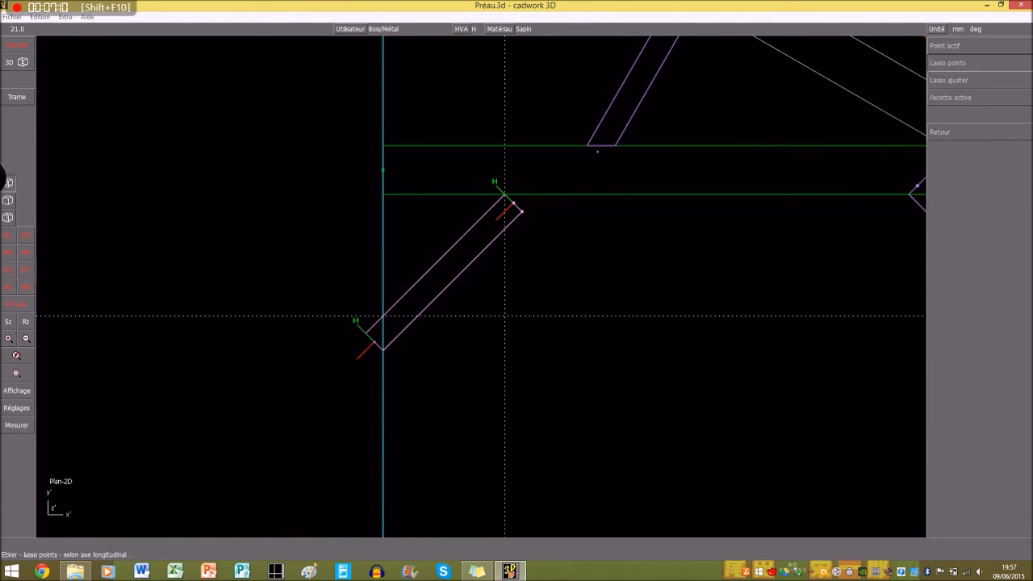
drag(528, 234, 492, 188)
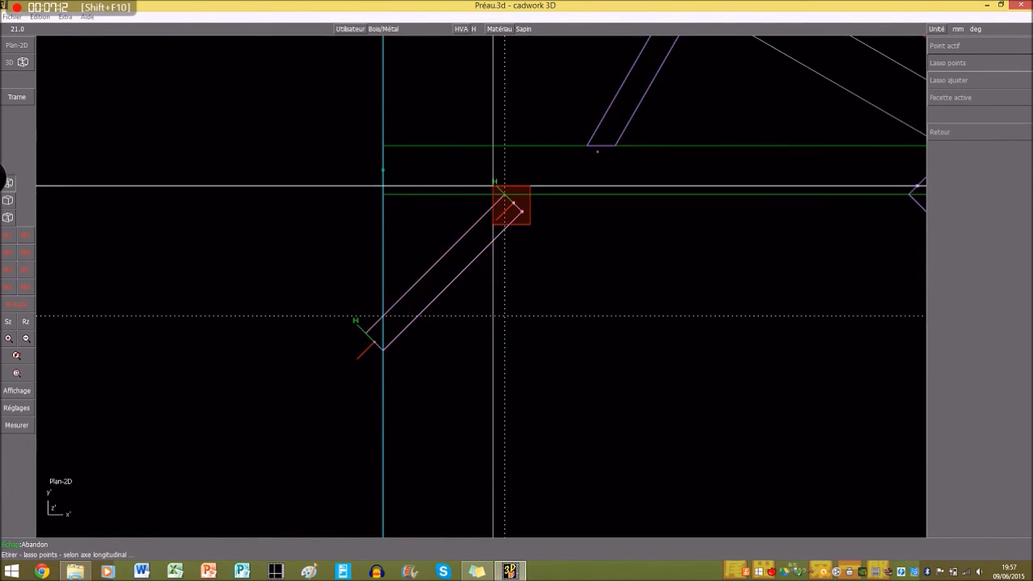
click(980, 48)
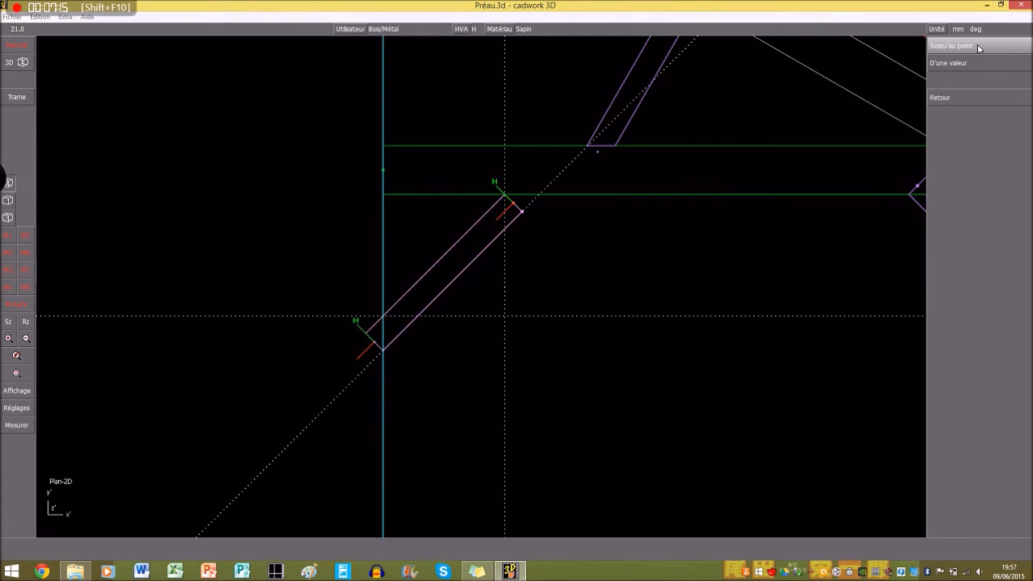
click(537, 193)
middle_click(565, 289)
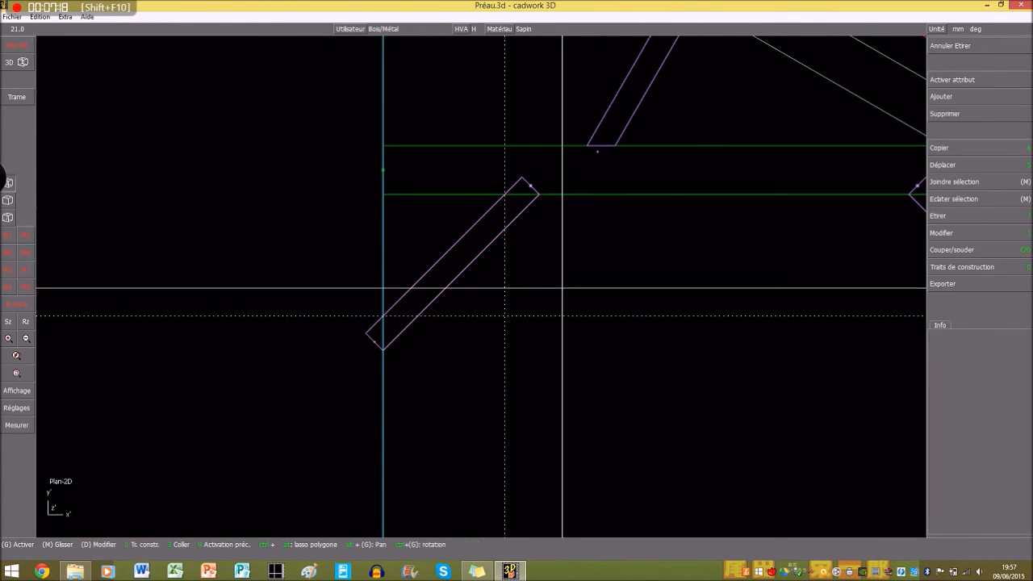
- Cut the wall-side Lien bar flush with the horizontal beam's underside and with the wall line
scroll(505, 316, down, 3)
scroll(539, 273, up, 3)
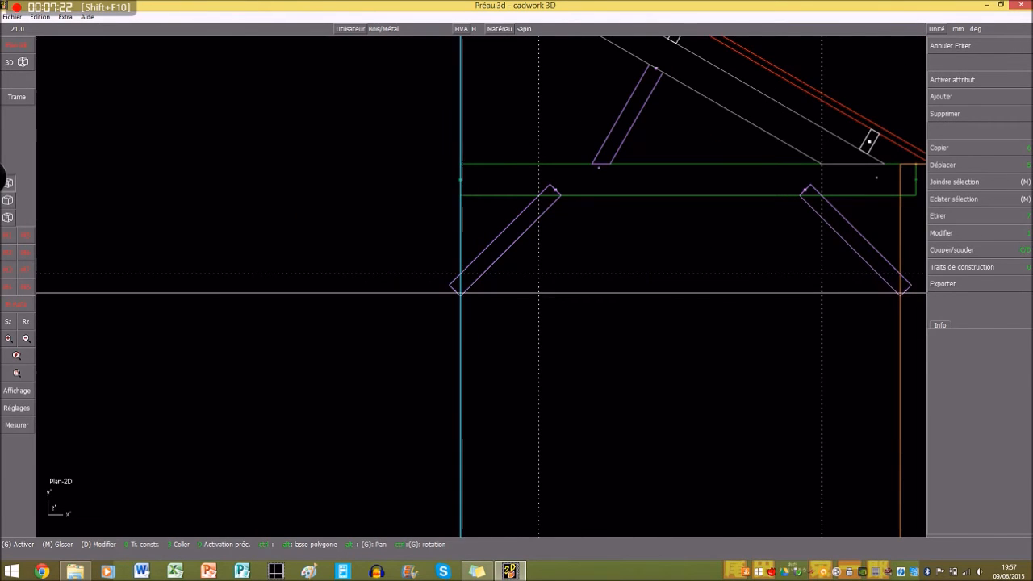
key(c)
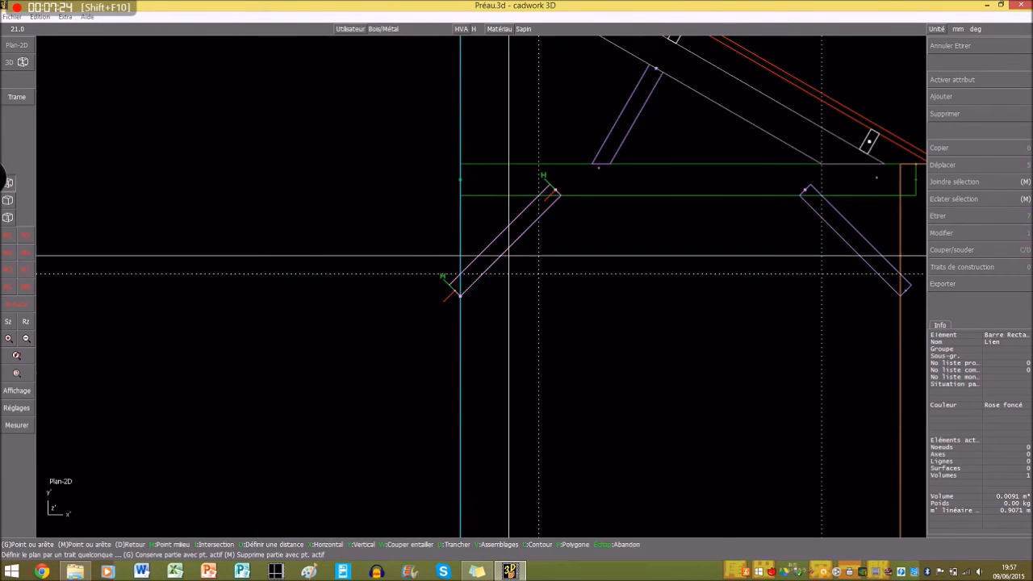
click(574, 194)
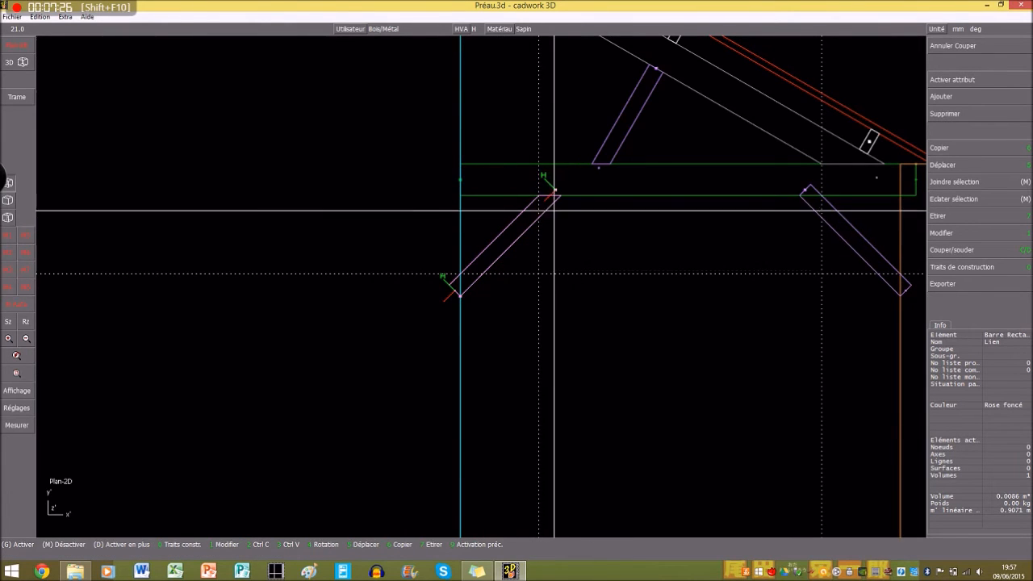
key(c)
click(460, 322)
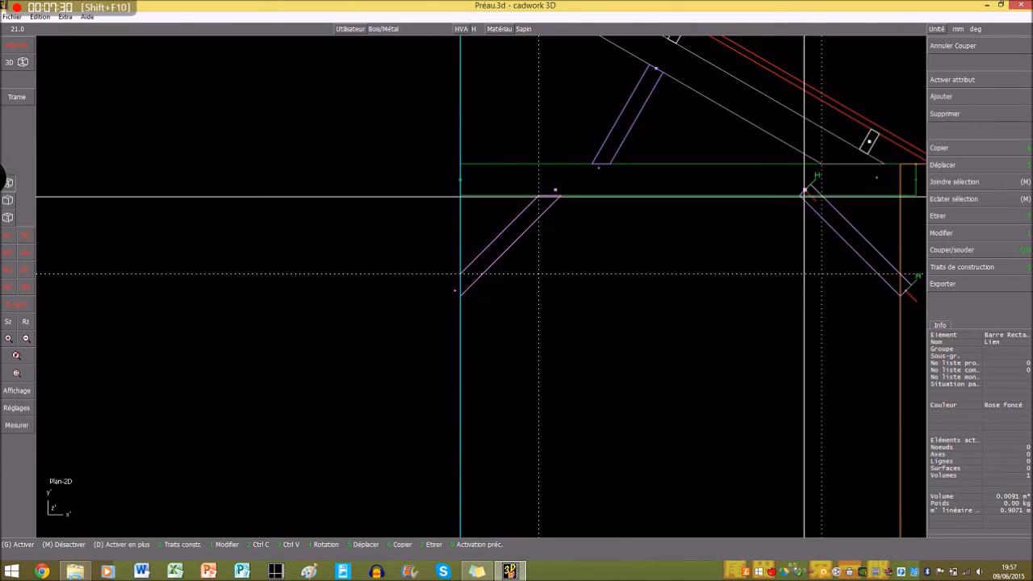
- Cut the post-side Lien bar flush with the post's inner face and the horizontal beam's underside, and deselect it
key(c)
click(892, 306)
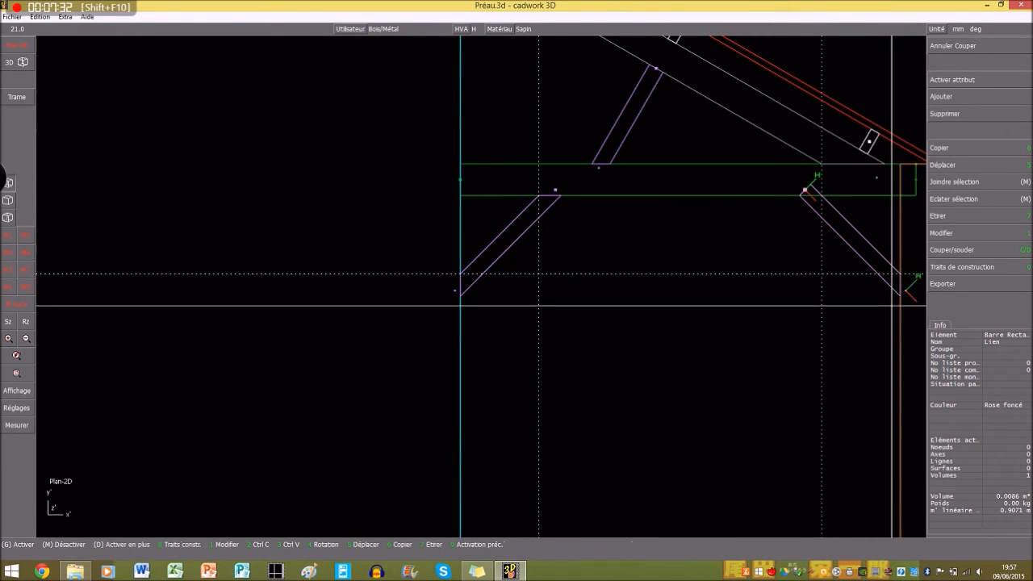
key(c)
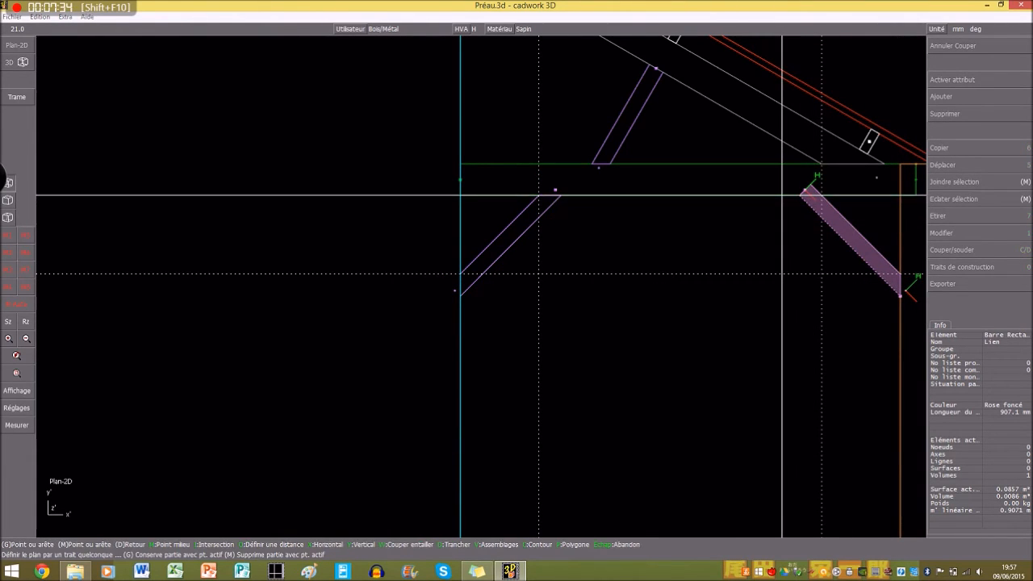
click(781, 195)
middle_click(761, 268)
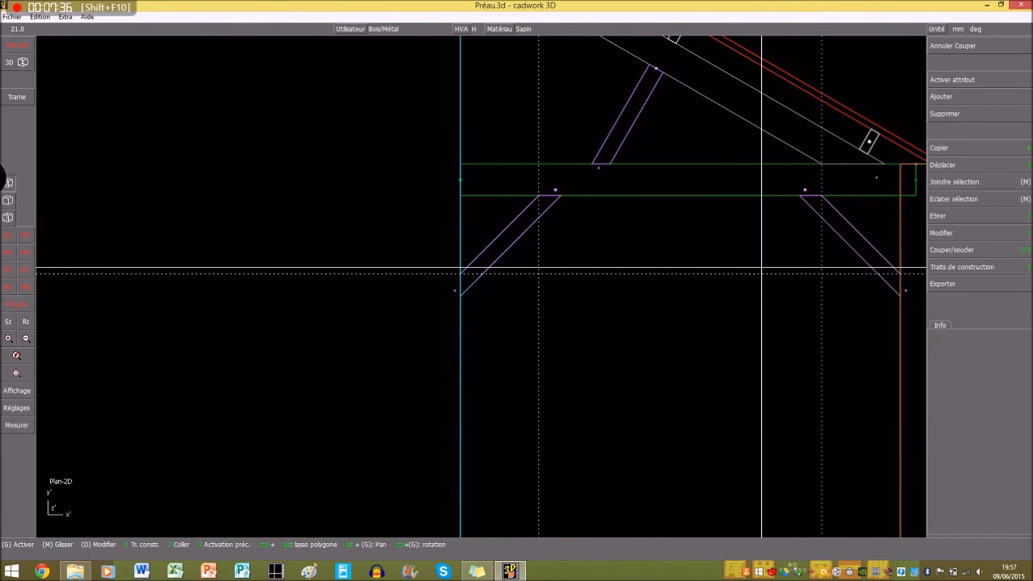
- Switch from the 2D plan to the 3D view and examine the frame and its braces from several angles
scroll(474, 290, down, 4)
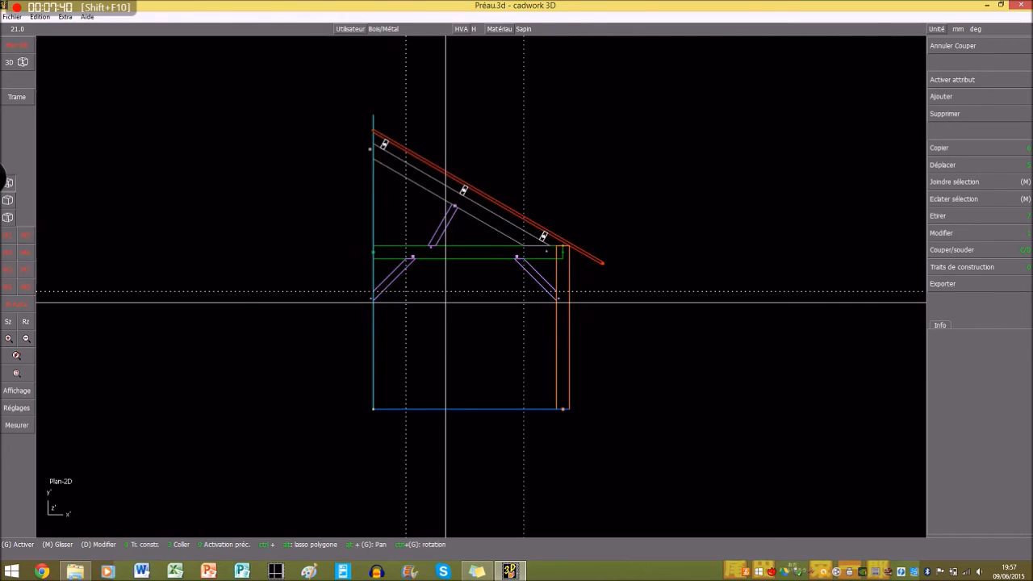
scroll(442, 297, up, 2)
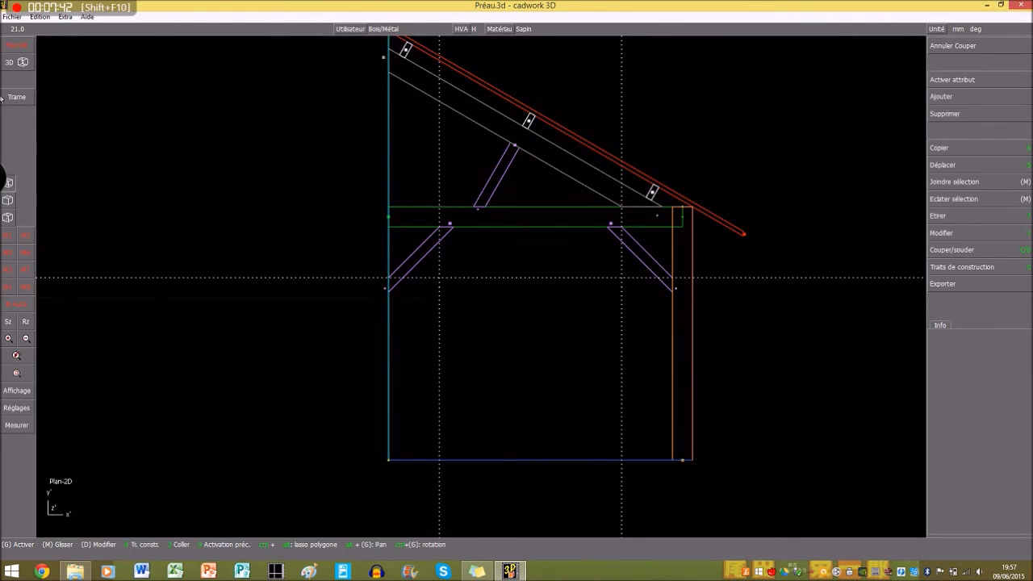
click(19, 63)
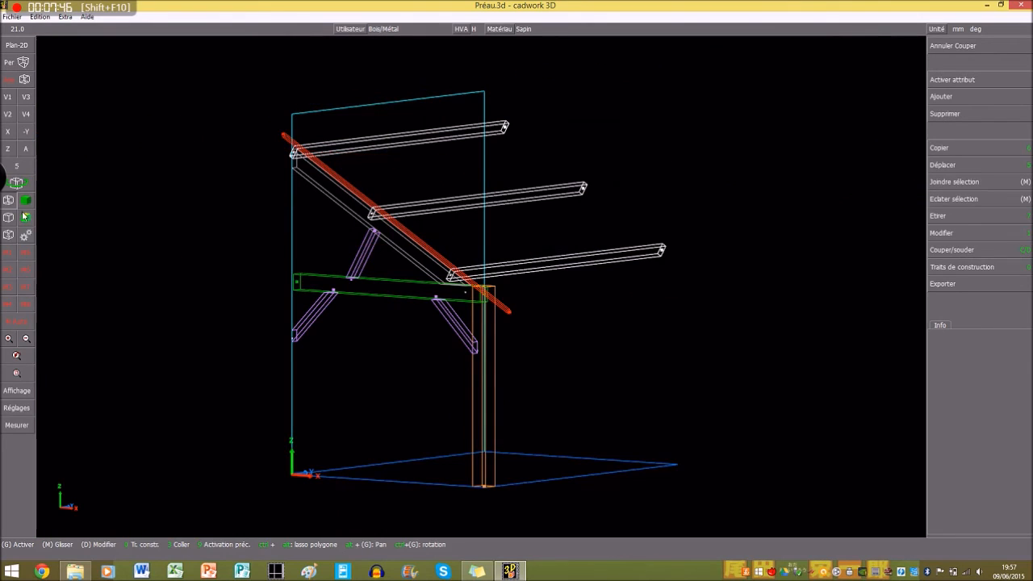
click(16, 182)
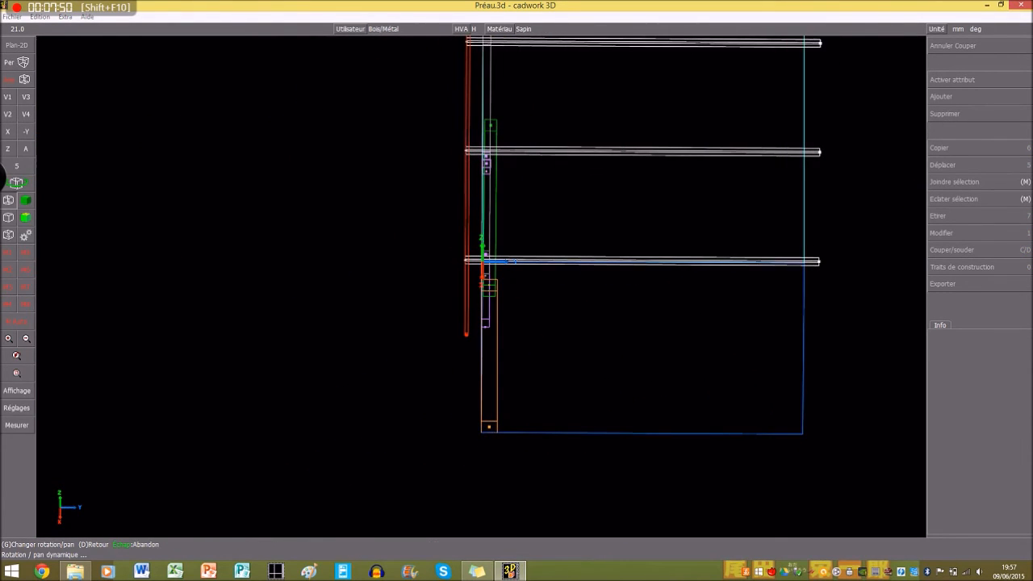
right_click(496, 283)
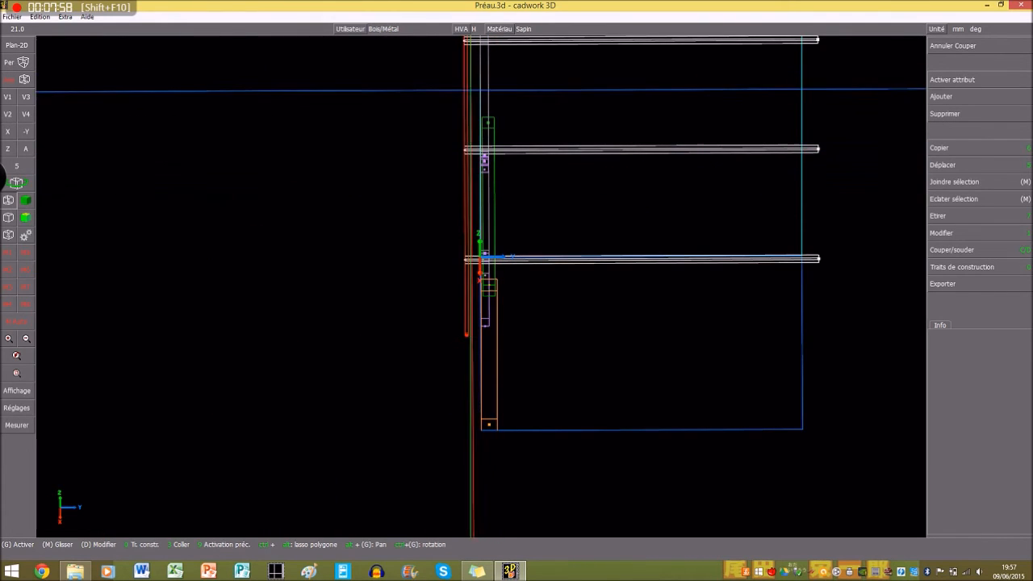
scroll(484, 296, down, 2)
scroll(480, 288, up, 2)
scroll(484, 322, down, 2)
scroll(477, 286, up, 2)
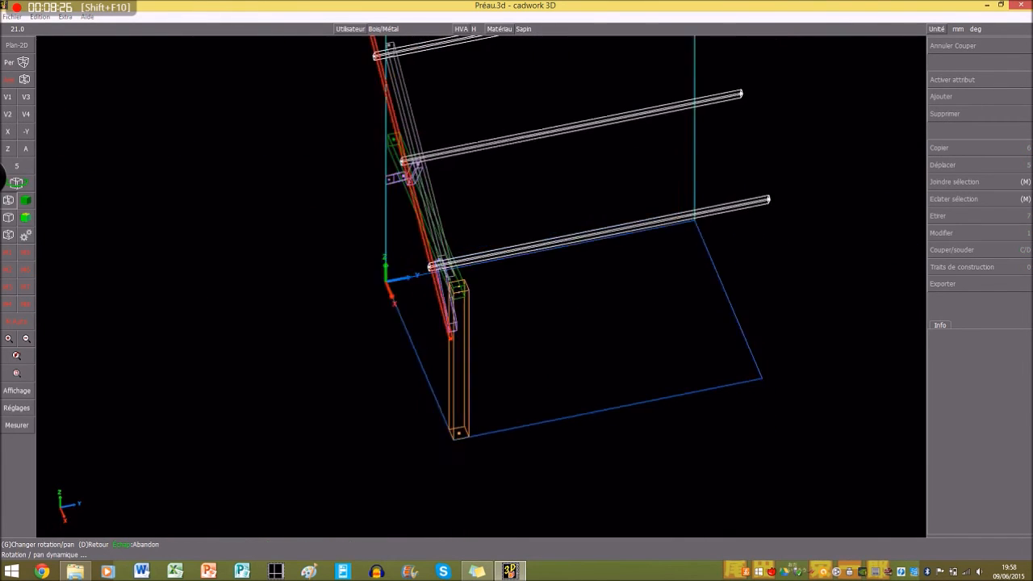
- Move the rafter (Arbalétrier) and the three Lien braces together along the Y axis
right_click(479, 284)
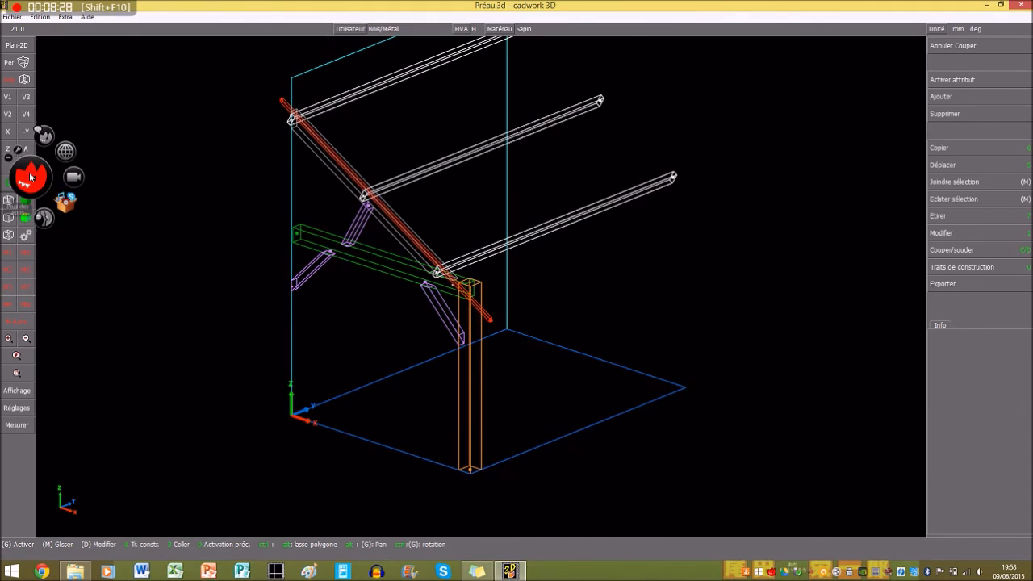
click(28, 150)
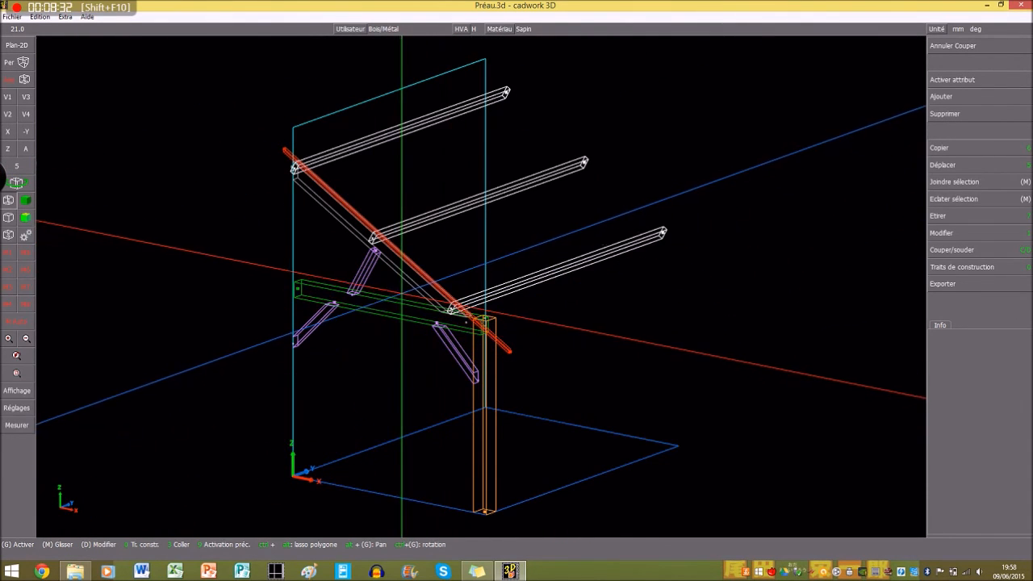
scroll(295, 172, up, 4)
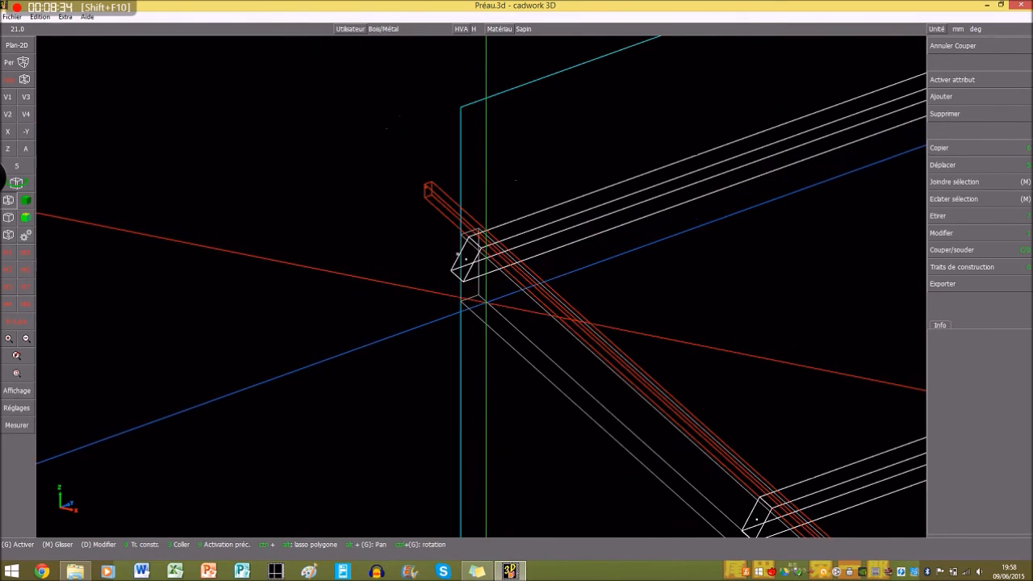
click(482, 299)
scroll(483, 300, down, 4)
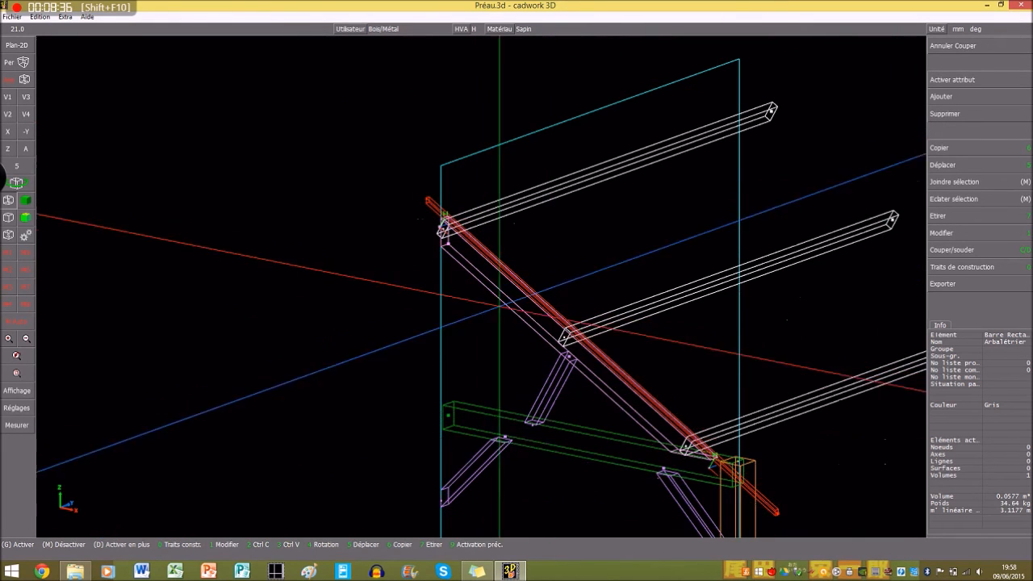
click(550, 394)
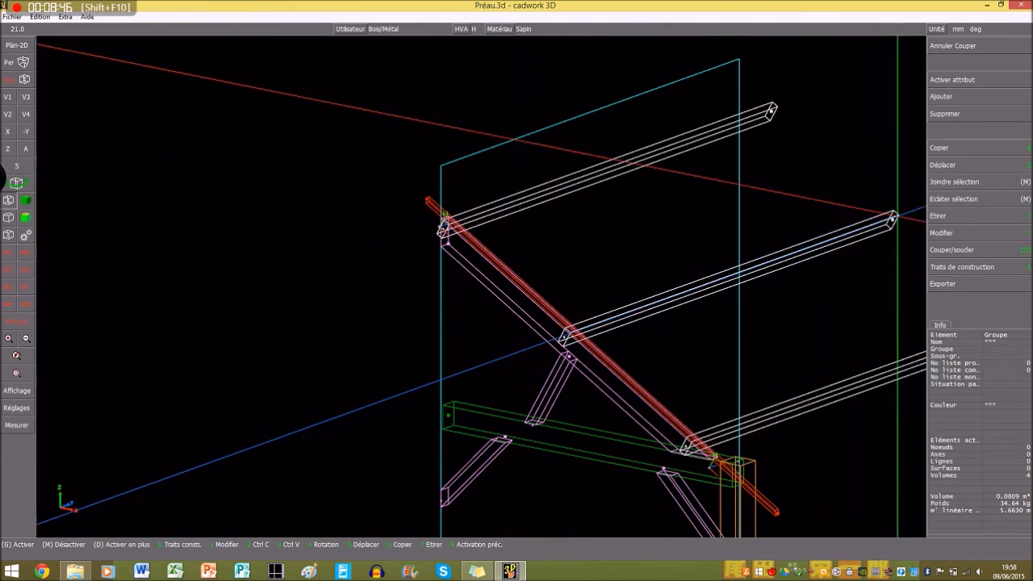
click(952, 164)
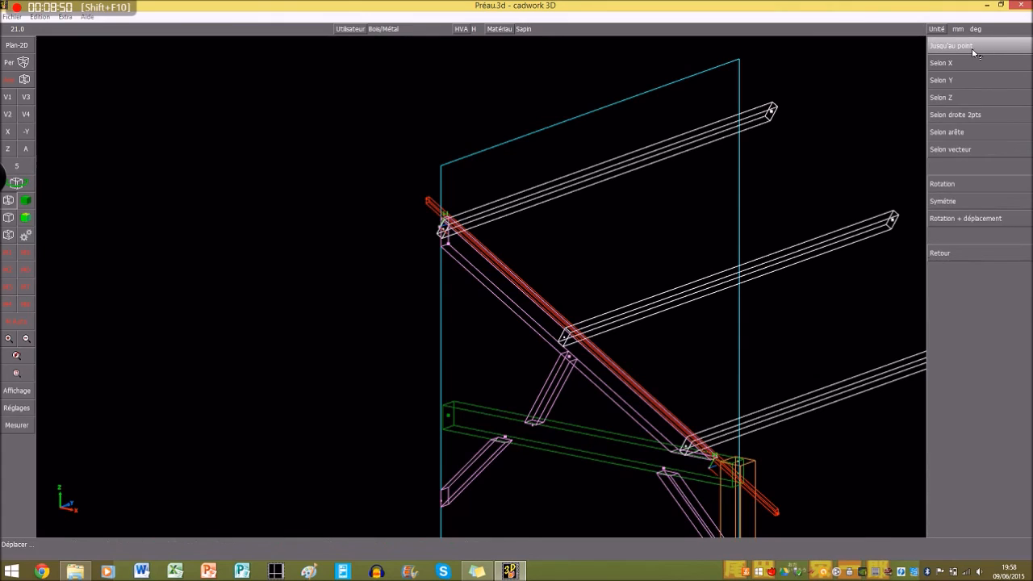
click(963, 79)
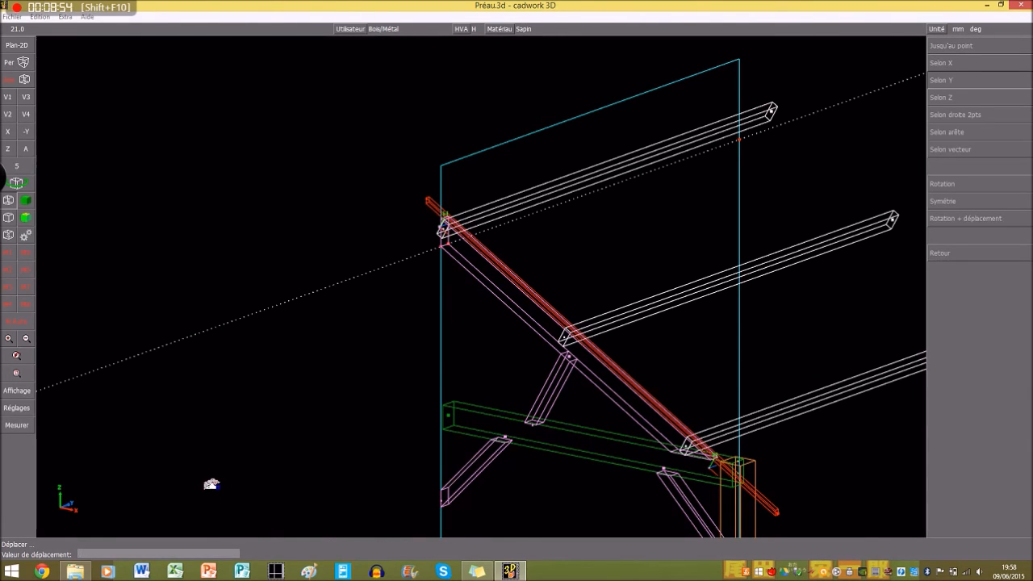
key(Return)
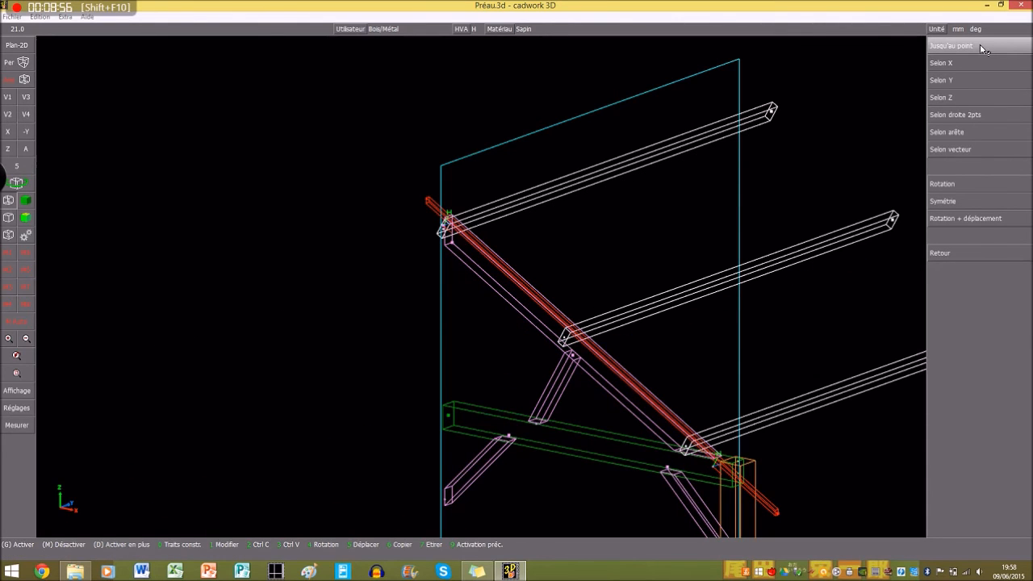
middle_click(402, 317)
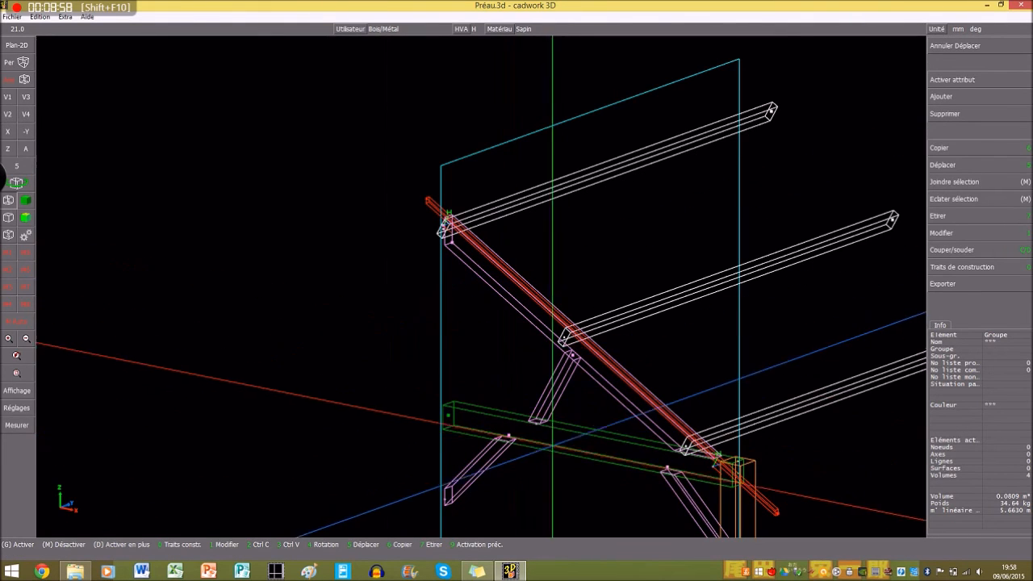
- Examine the moved rafter and Lien braces against the horizontal beam and the post
scroll(508, 436, up, 5)
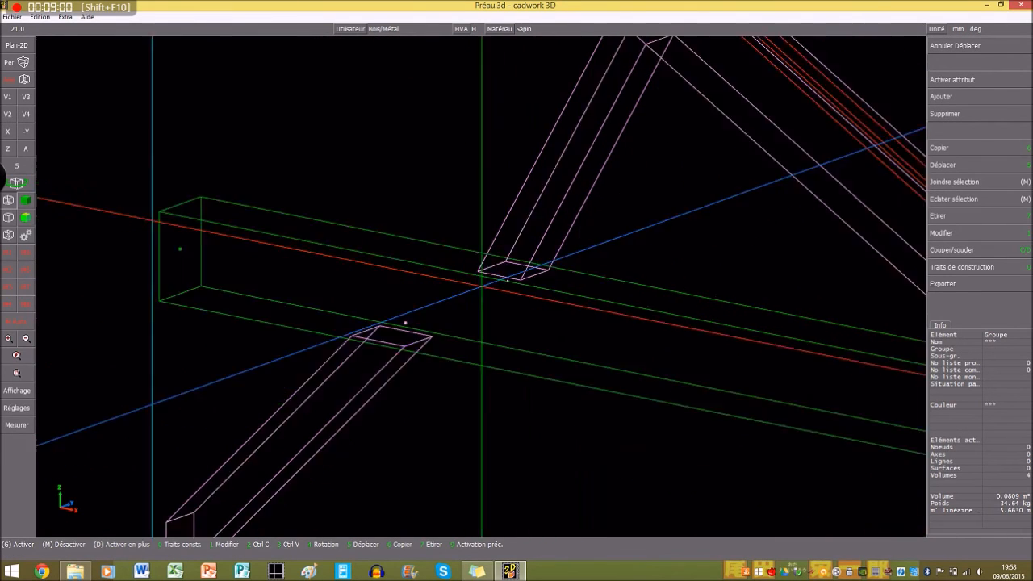
scroll(482, 286, down, 2)
scroll(662, 329, down, 1)
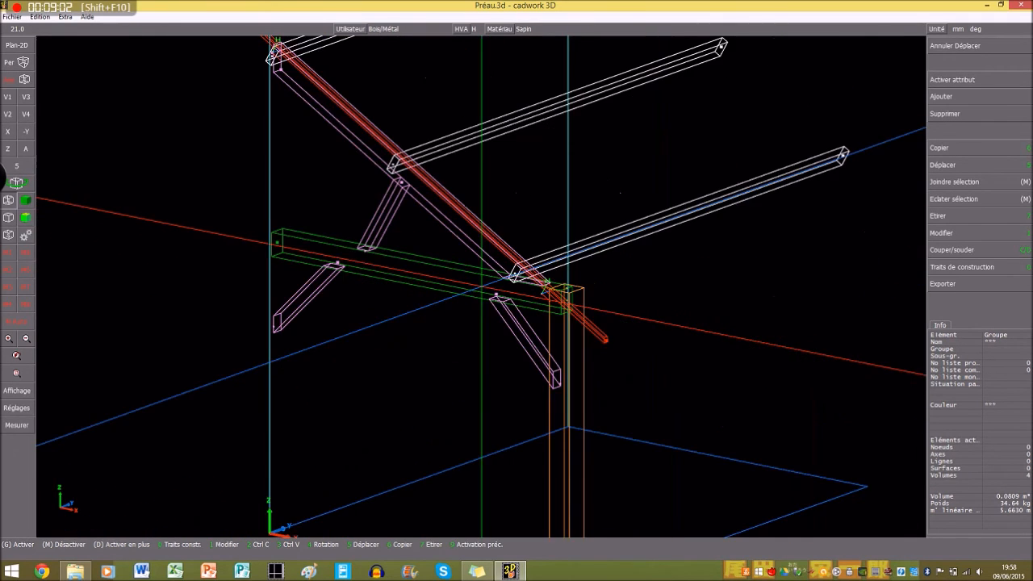
scroll(482, 286, down, 2)
scroll(483, 290, up, 2)
scroll(482, 293, down, 2)
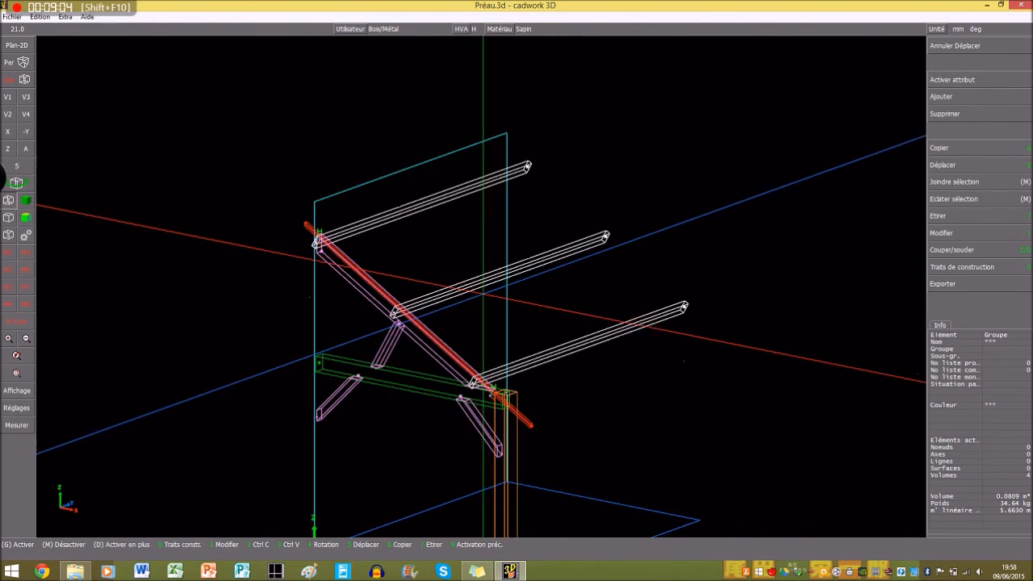
scroll(473, 290, down, 2)
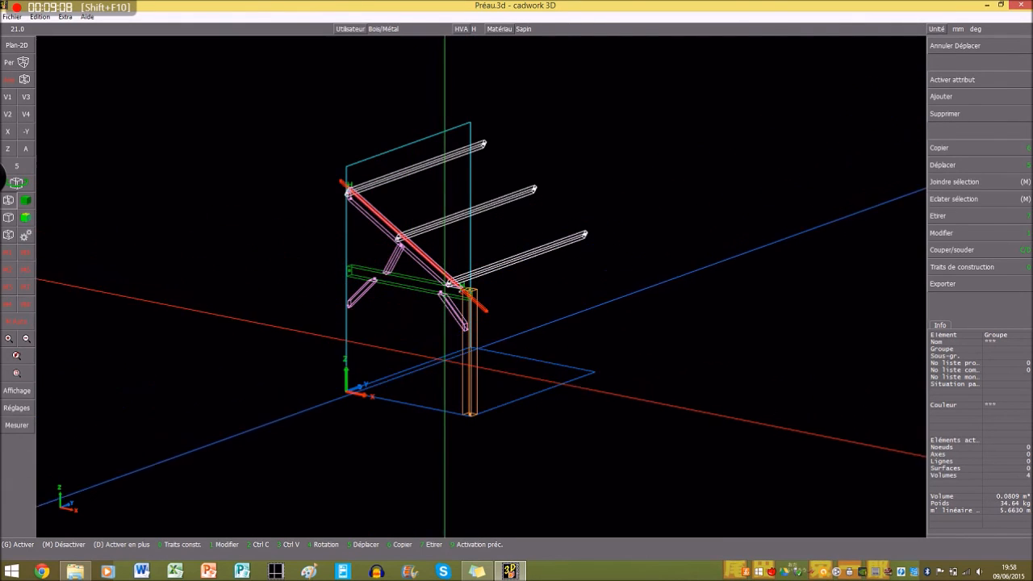
- Copy the post, horizontal beam, rafter and three Lien braces from the post's foot corner to the base outline's far front corner
scroll(476, 500, up, 4)
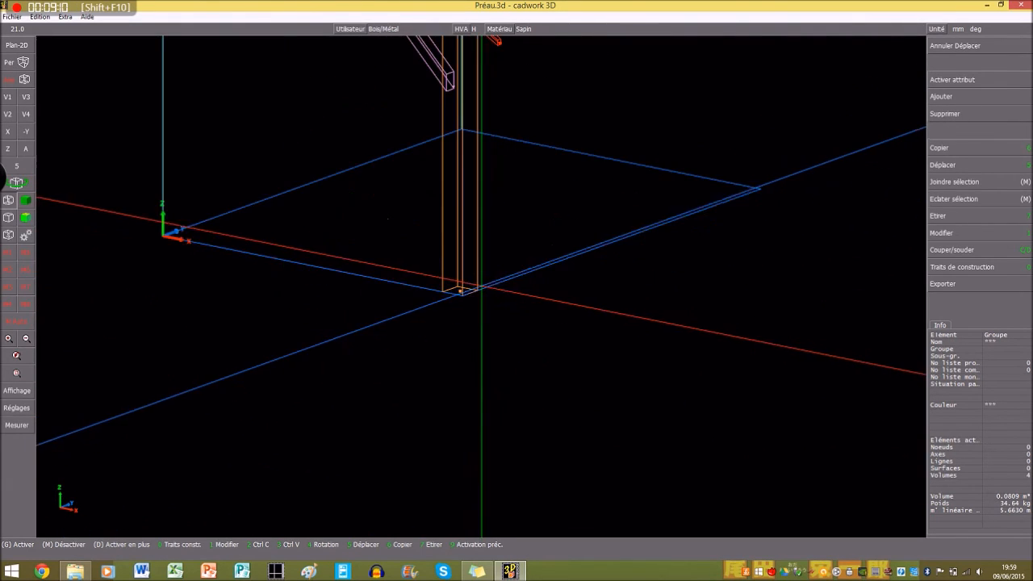
scroll(482, 290, up, 4)
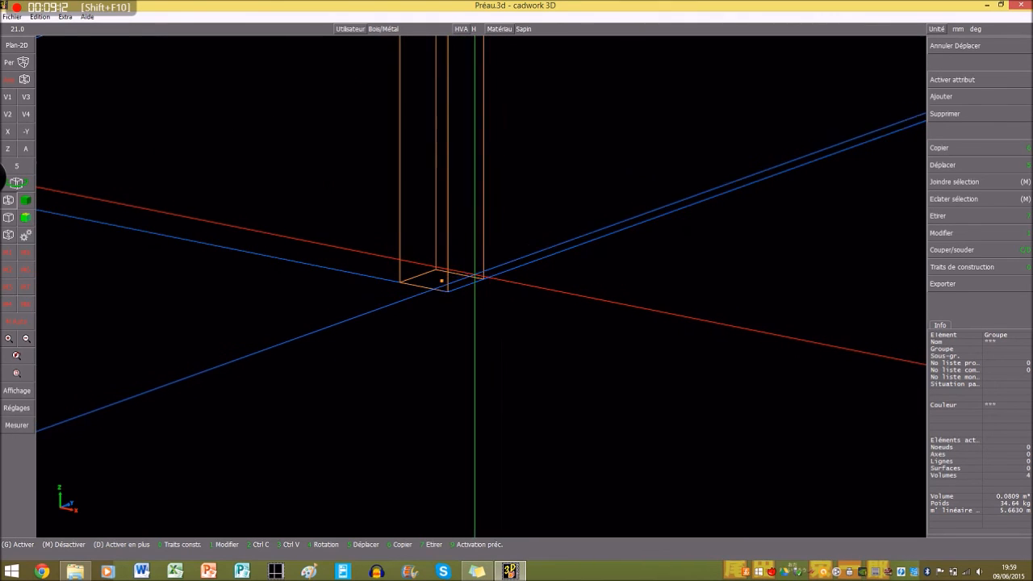
scroll(482, 279, down, 5)
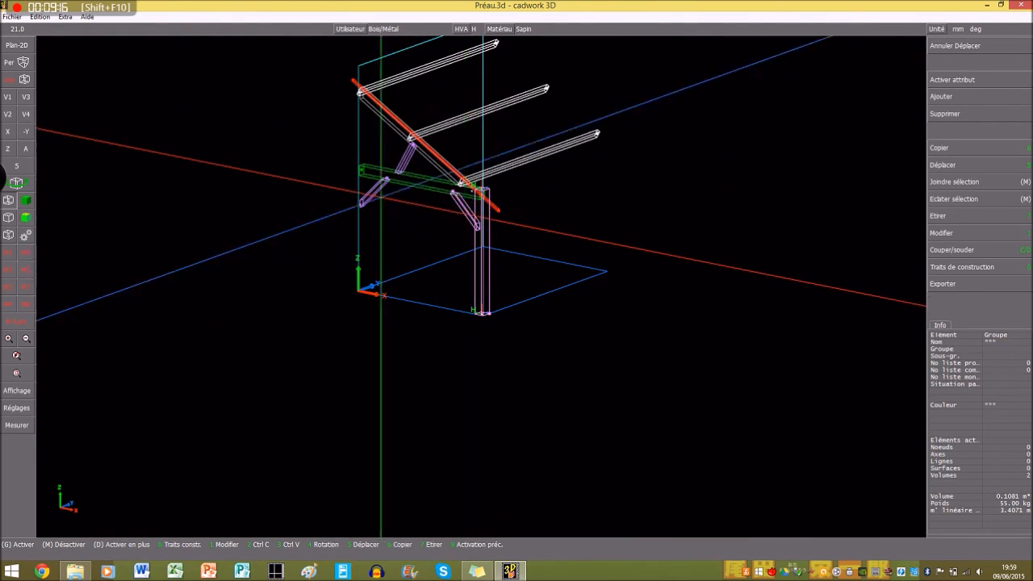
right_click(405, 161)
right_click(419, 178)
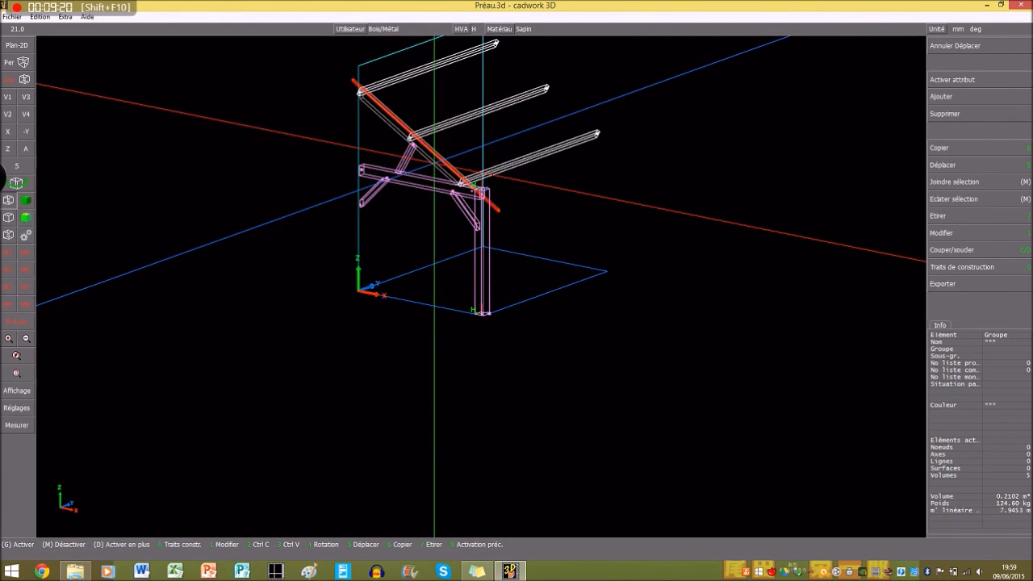
click(952, 148)
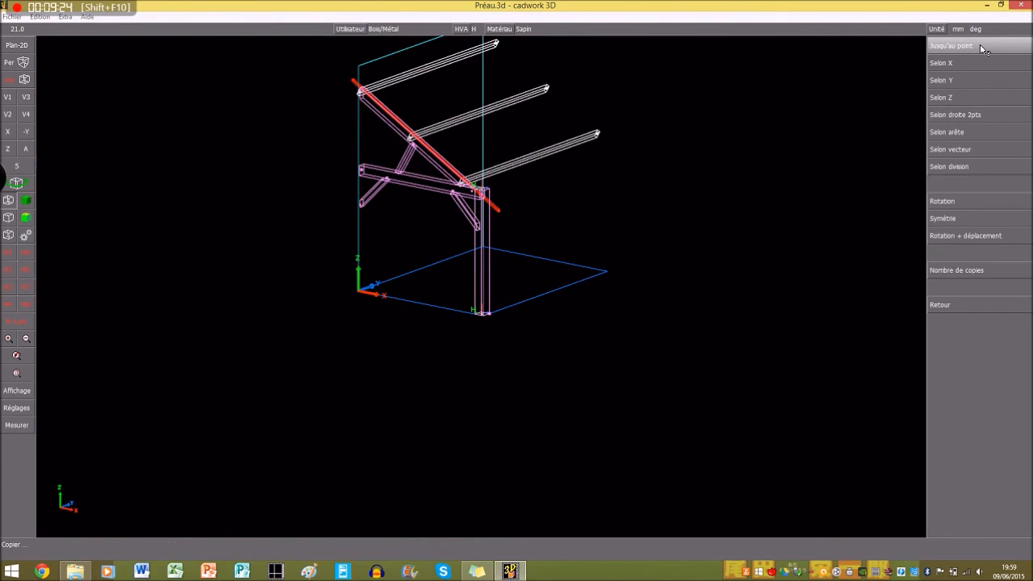
scroll(498, 293, up, 5)
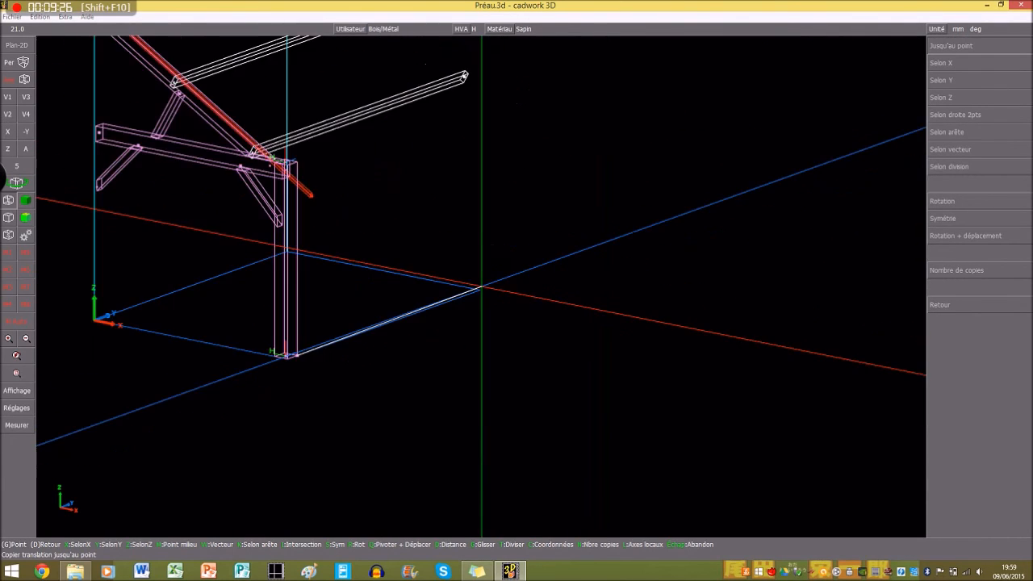
scroll(476, 296, down, 5)
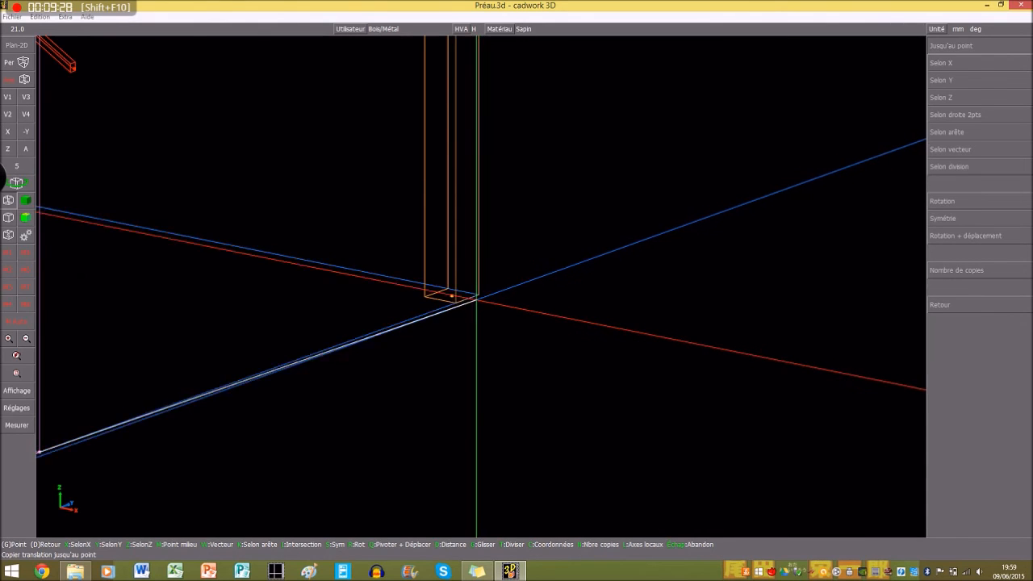
click(528, 266)
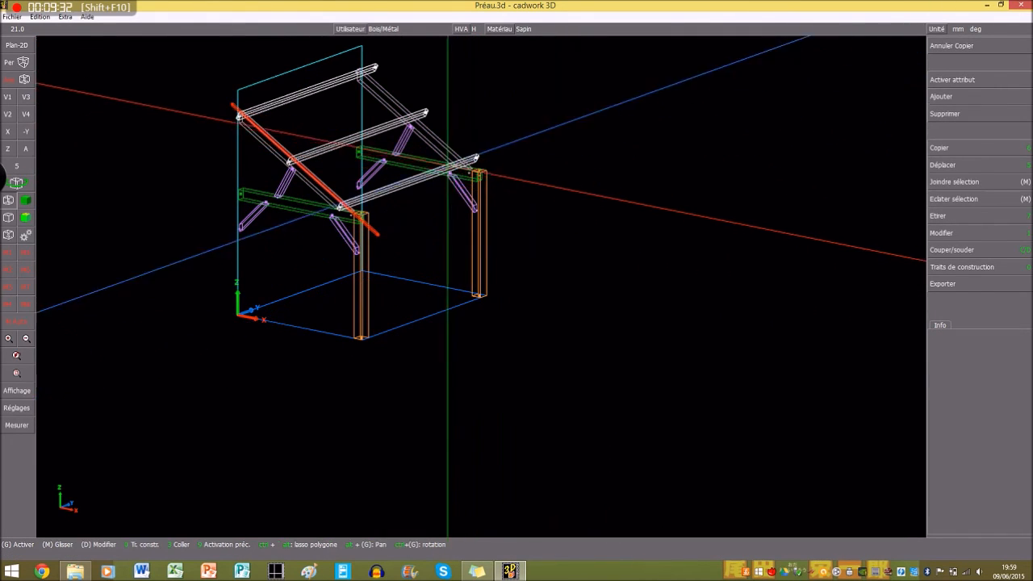
- Examine the copied frame and its junctions with the purlins in the 3D view from close up and another angle
scroll(448, 164, up, 4)
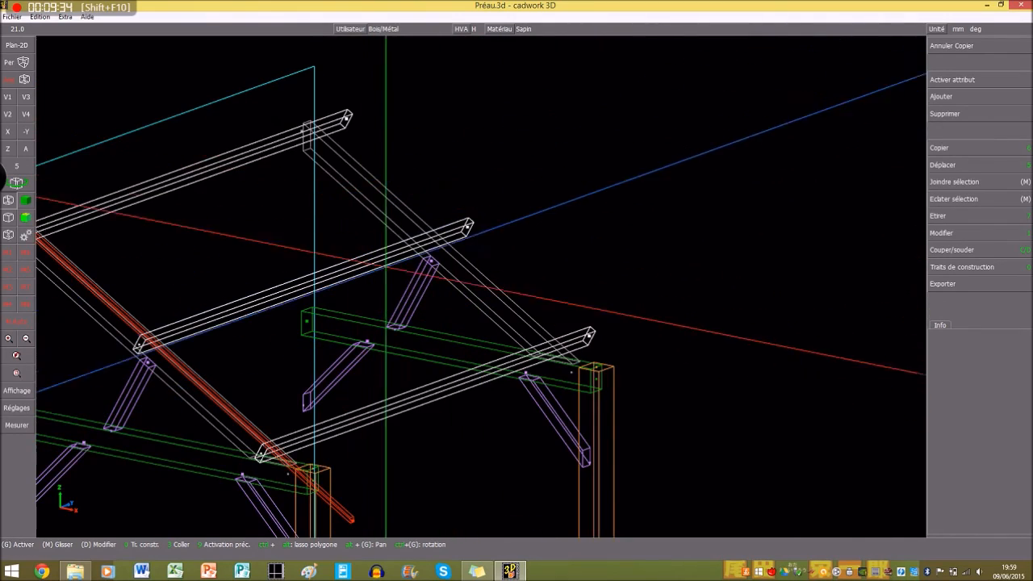
scroll(386, 267, up, 2)
scroll(517, 282, down, 2)
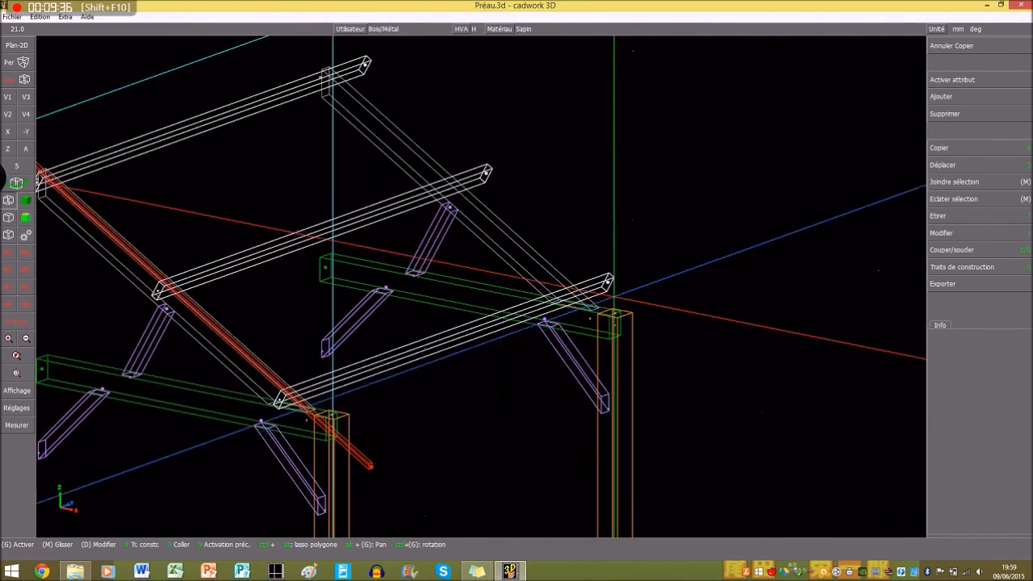
scroll(565, 291, up, 2)
scroll(493, 282, down, 3)
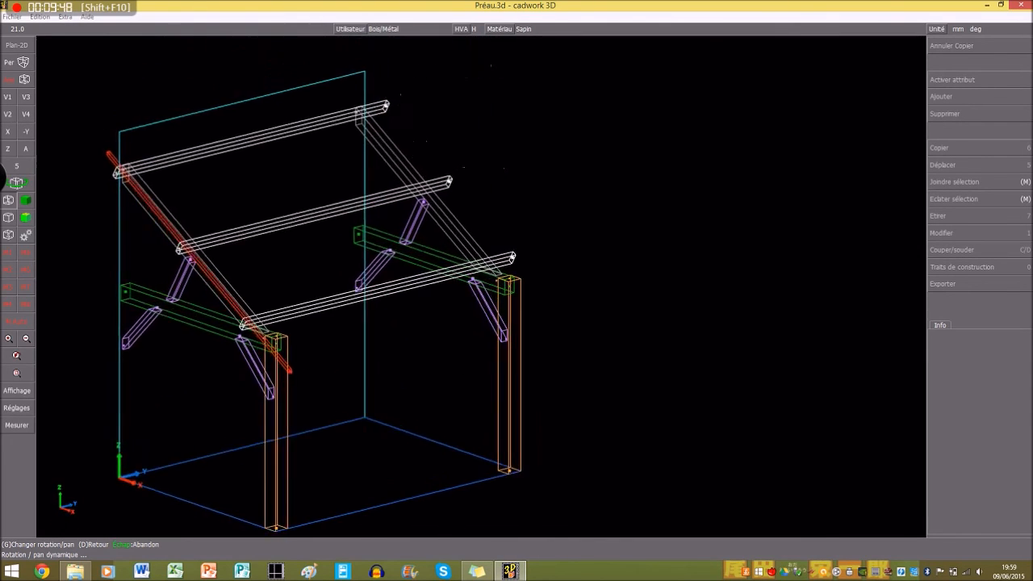
key(Escape)
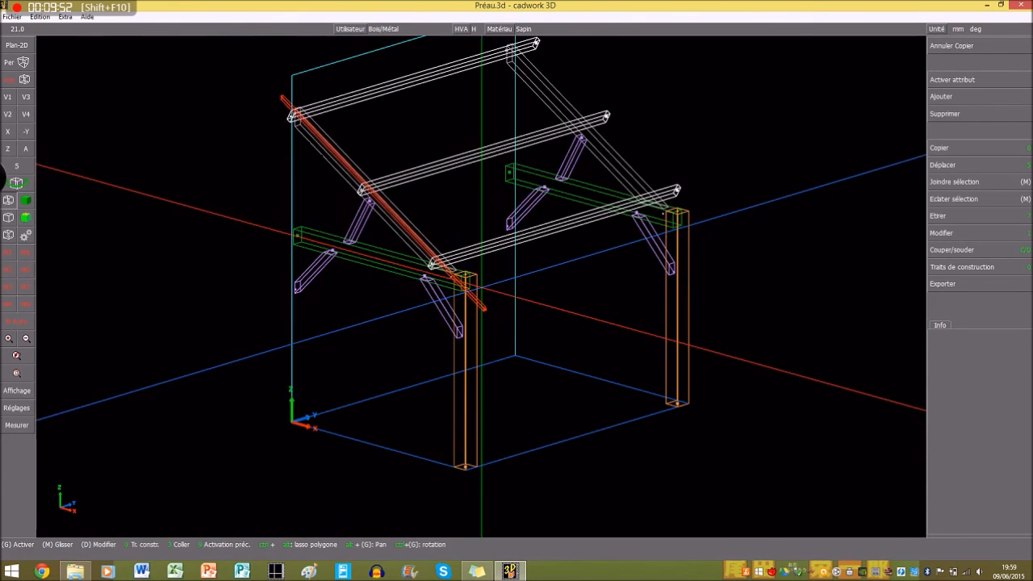